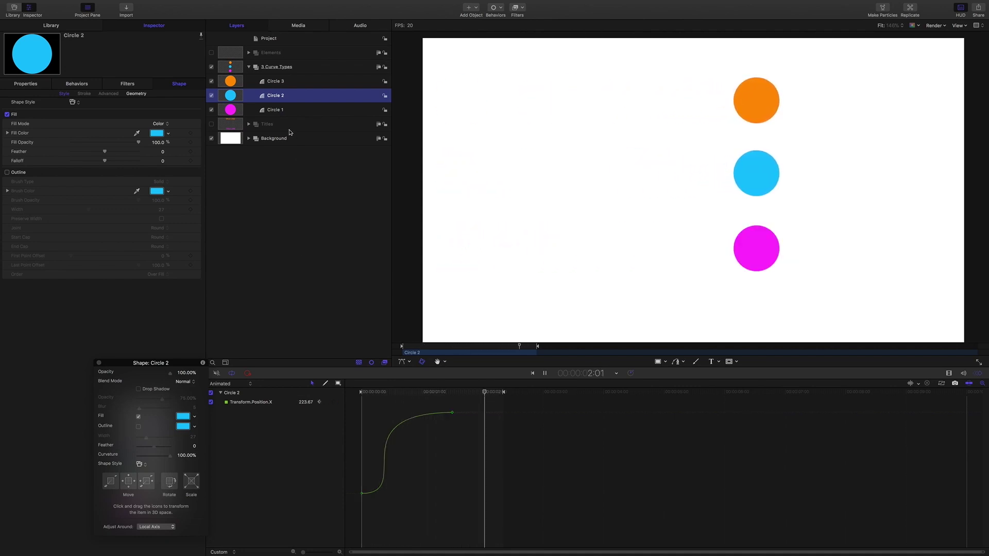
Play back the circle animation and compare the X position curves of Circle 1, Circle 2 and Circle 3.
key("space")
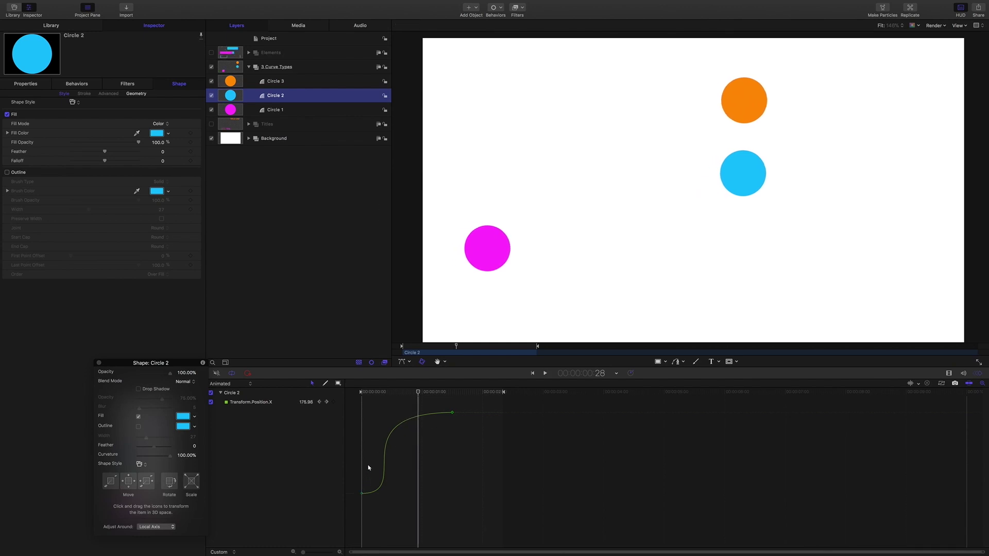
key("space")
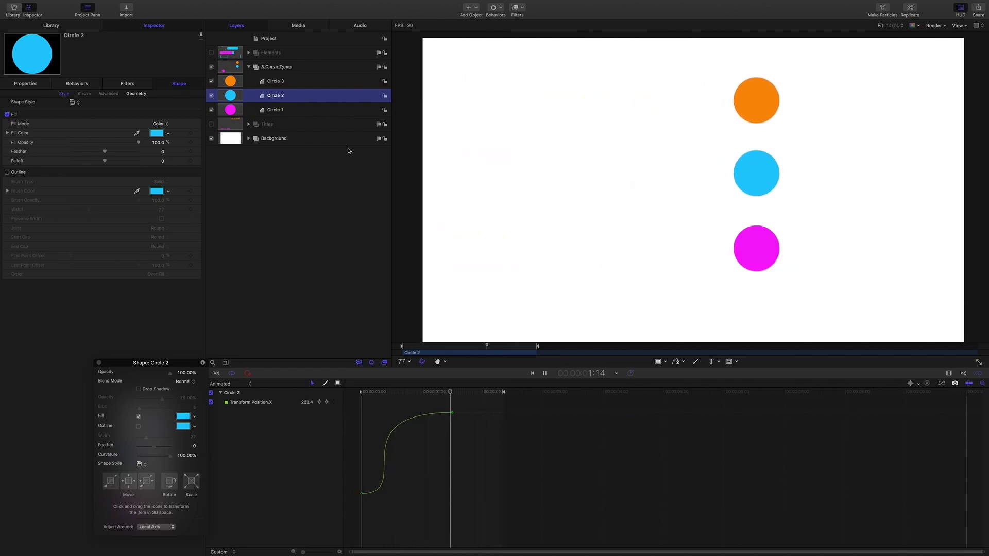
left_click(276, 82)
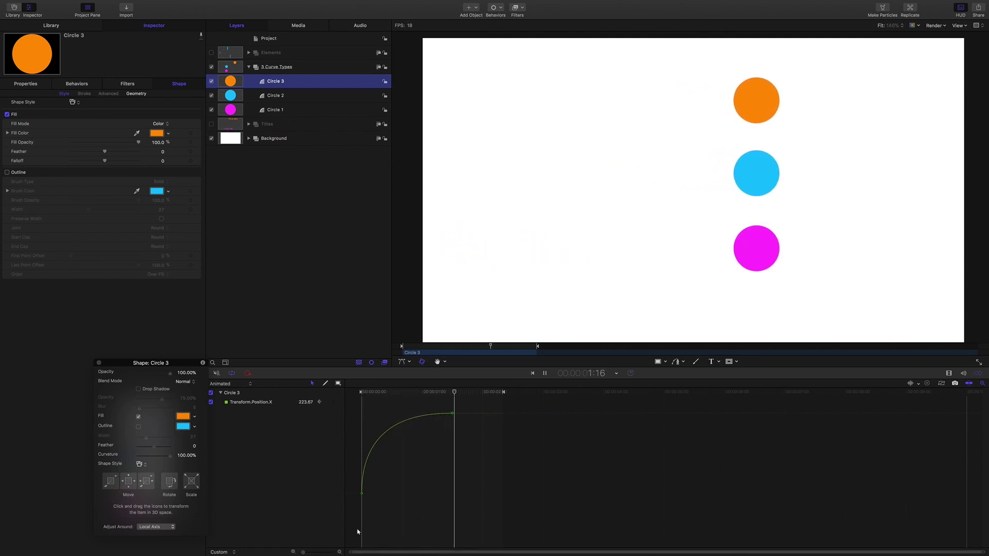
left_click(278, 111)
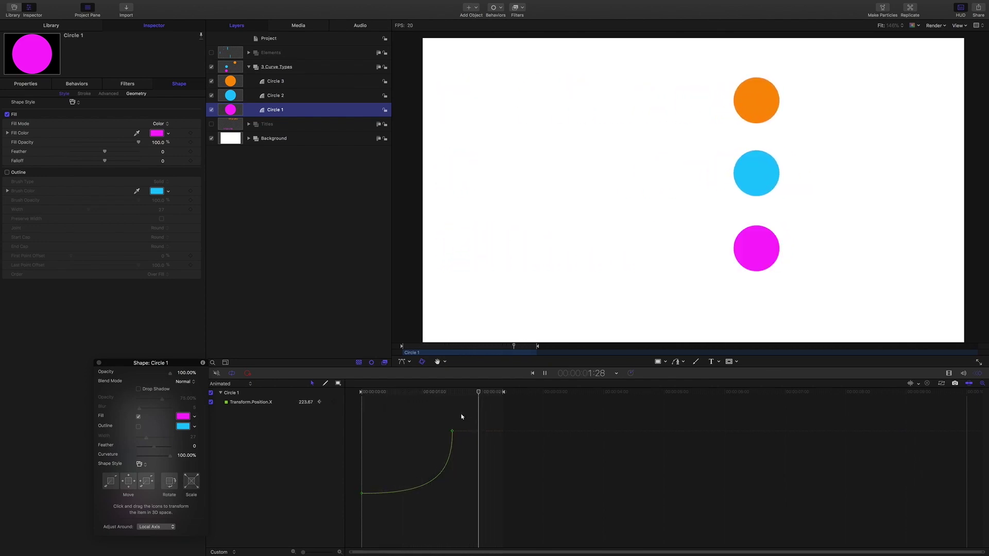
left_click(273, 82)
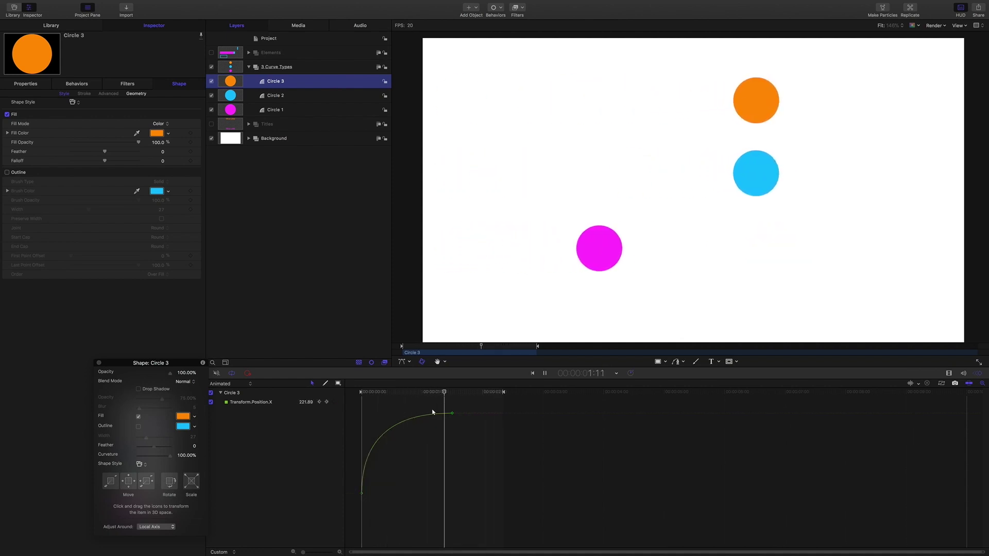
left_click(278, 96)
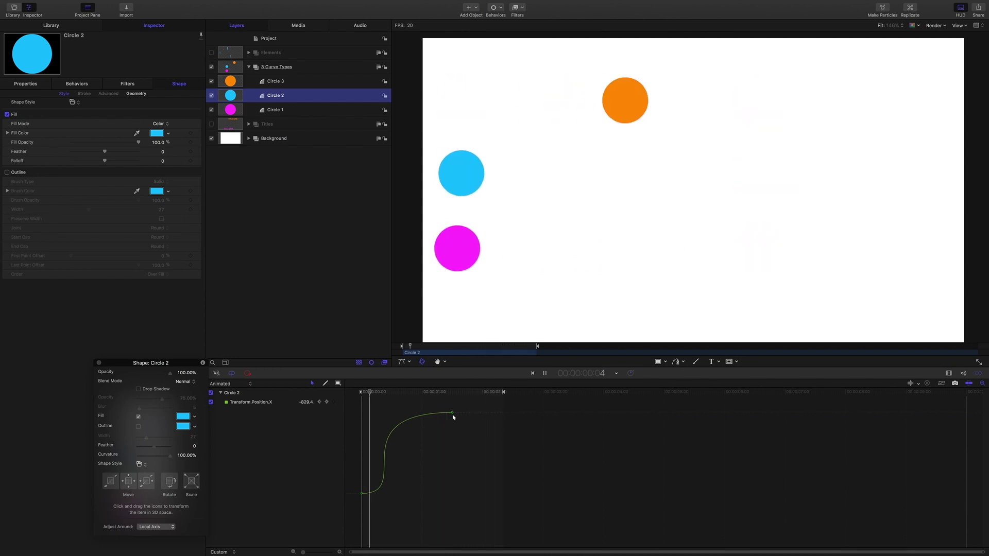
Collapse and hide the 3 Curve Types group, and make the Titles group visible.
left_click(249, 67)
left_click(211, 68)
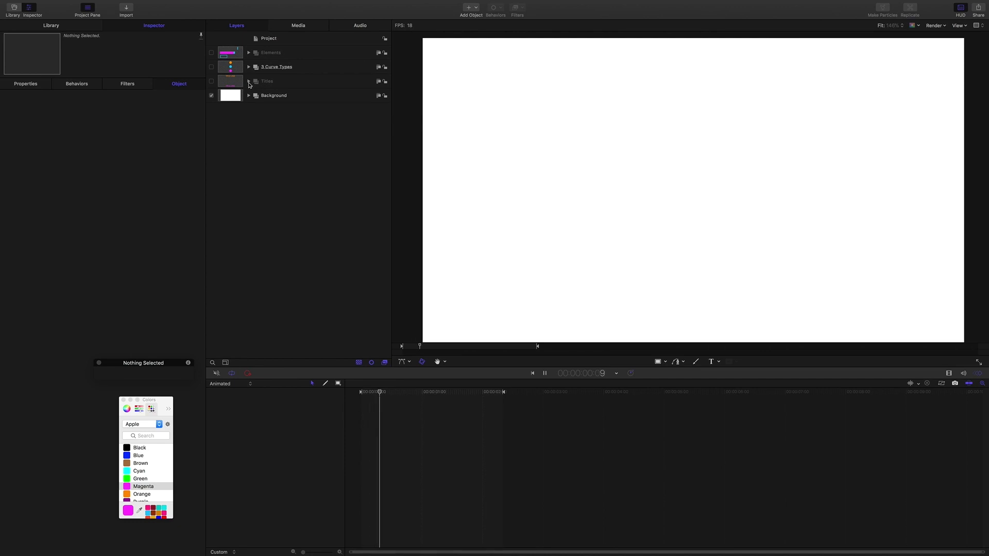
left_click(211, 82)
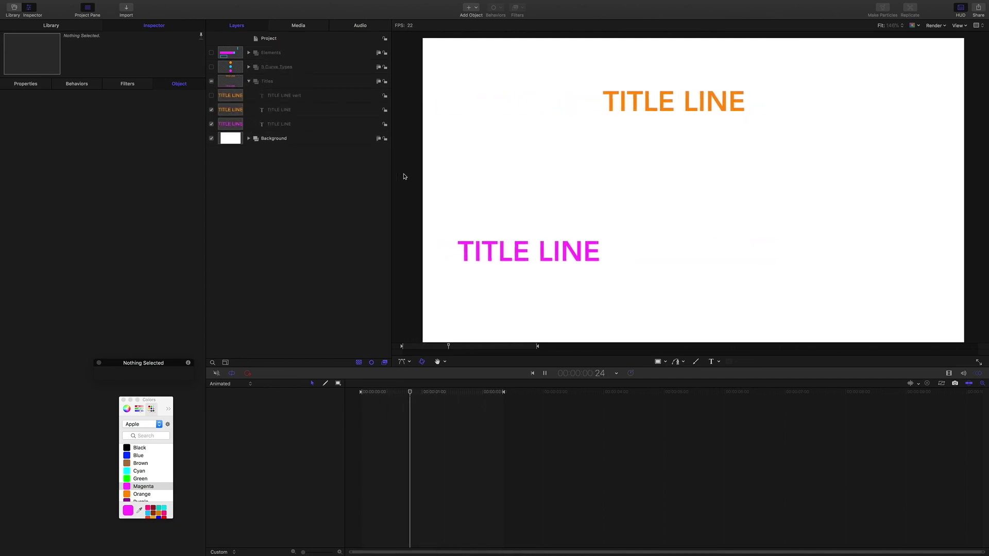
Examine the X position curves of the orange and magenta TITLE LINE texts, and leave only TITLE LINE vert visible in Titles.
left_click(277, 111)
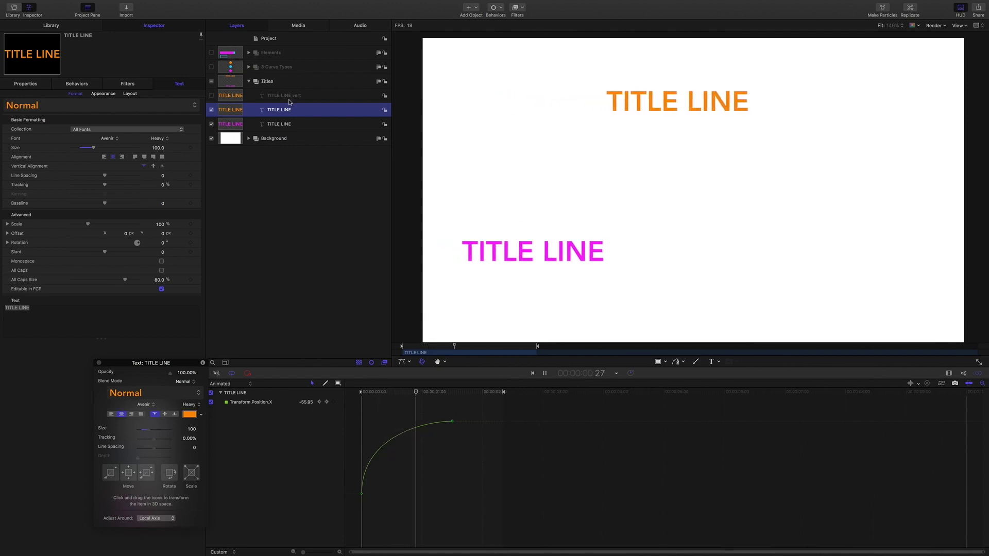
left_click(277, 126)
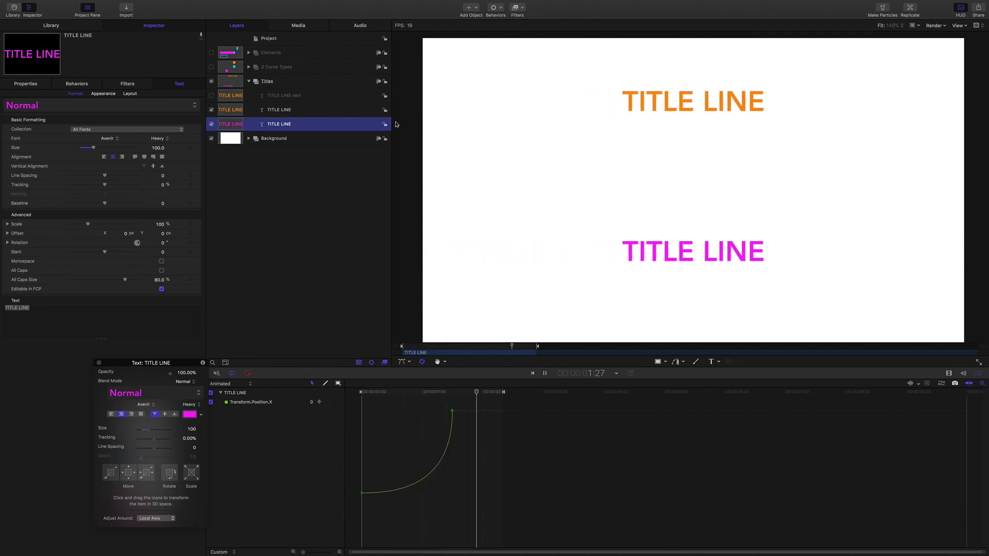
left_click(211, 110)
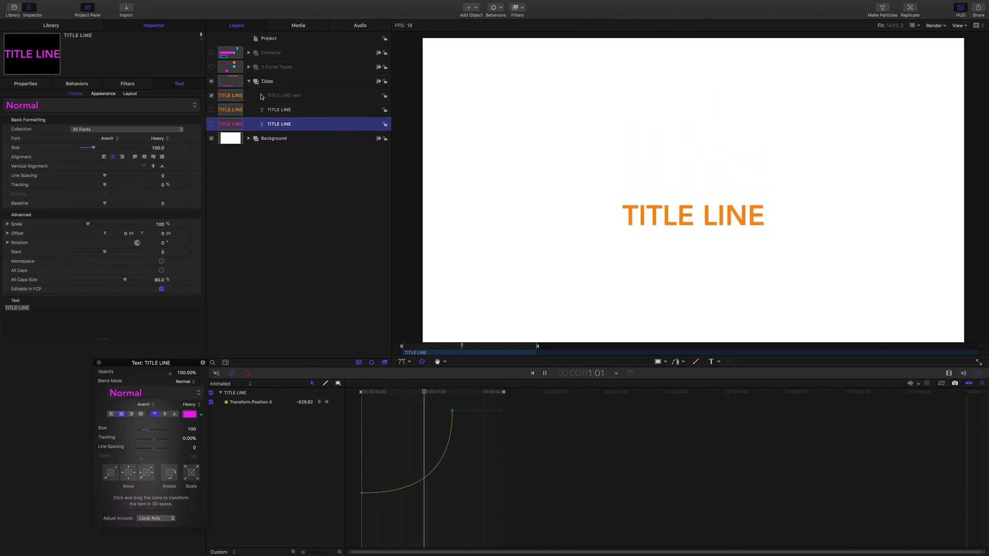
left_click(248, 82)
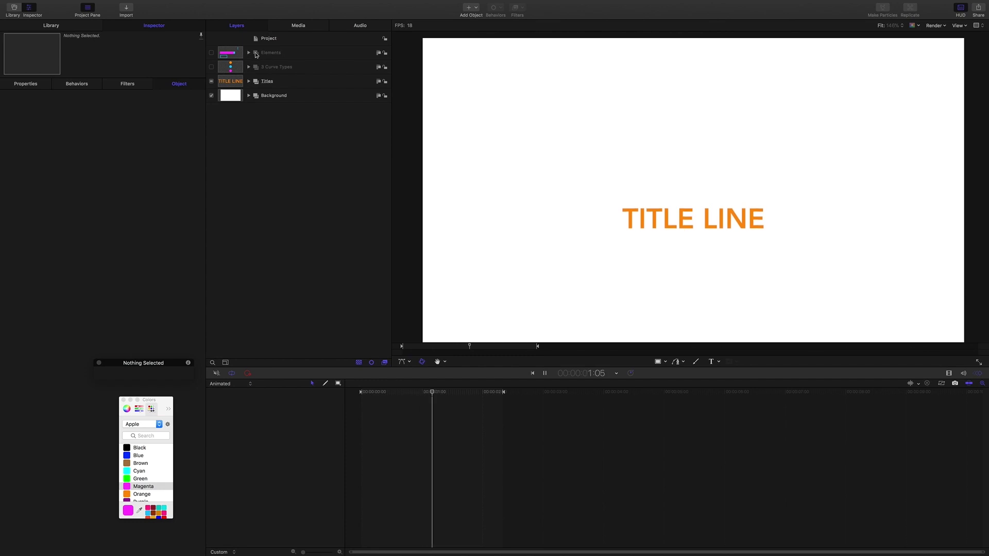
Expand and show the Elements group, hide the Titles group, and turn on the TITLE LINE FROM RIGHT layer.
left_click(267, 54)
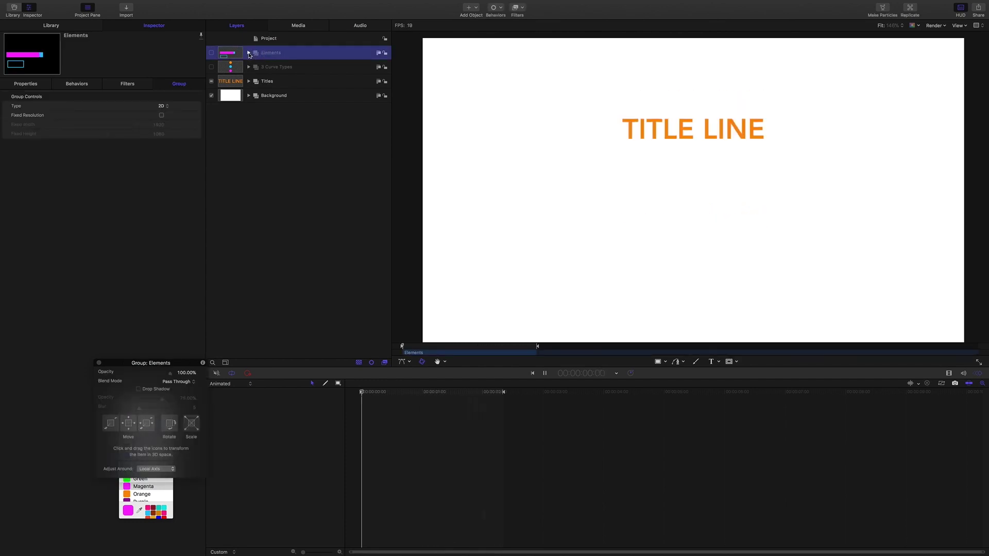
left_click(249, 53)
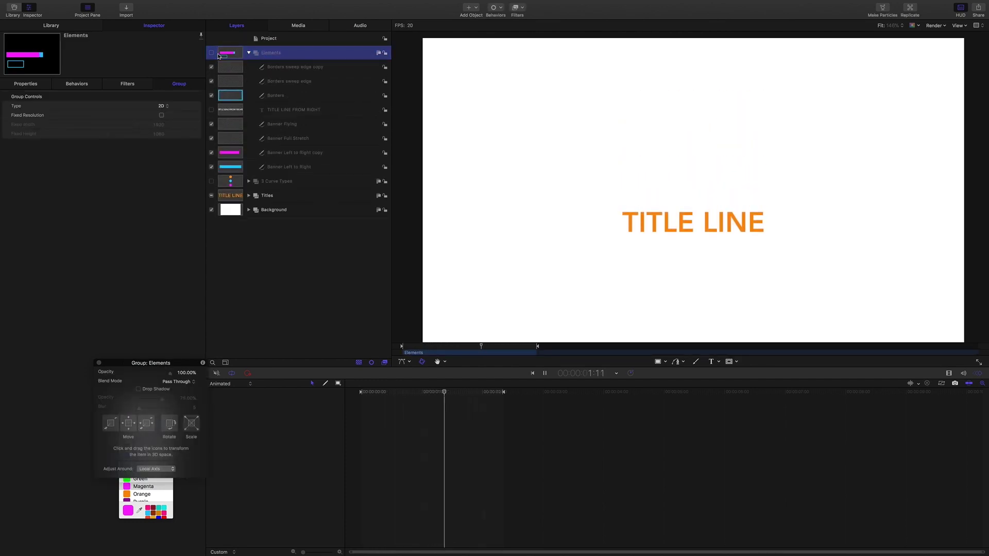
left_click(211, 53)
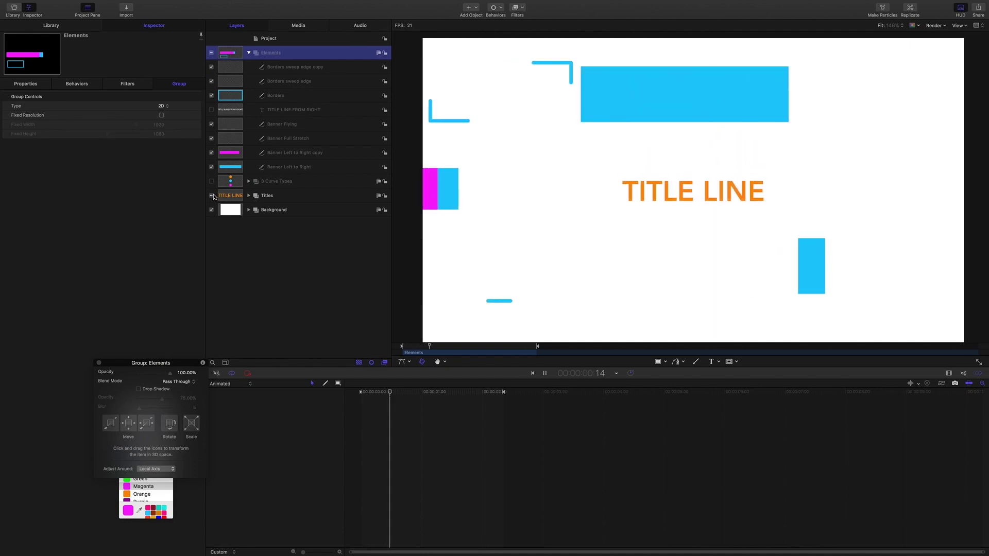
left_click(212, 195)
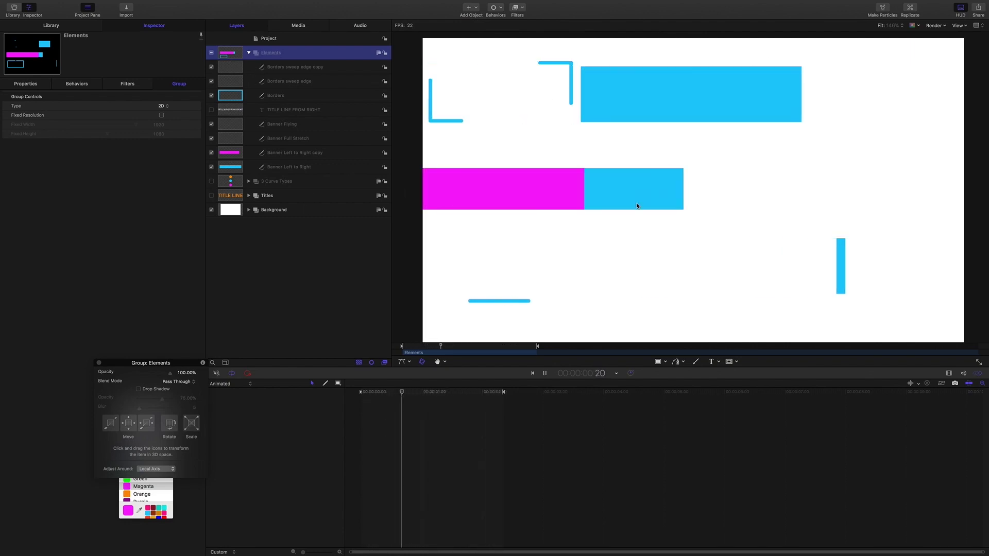
left_click(211, 110)
left_click(289, 115)
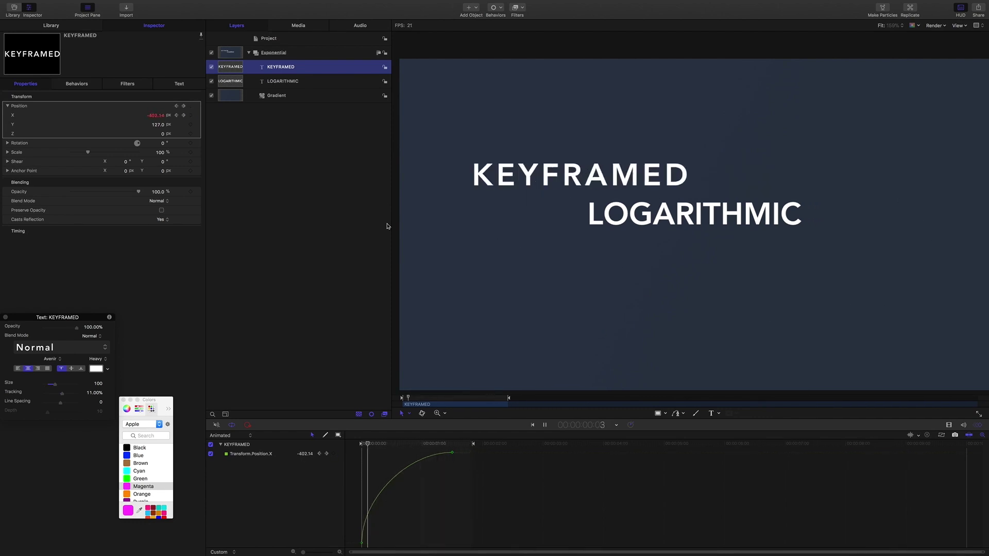
Stop playback and inspect the KEYFRAMED text's X position curve with the playhead at its last keyframe, 1:15.
key("space")
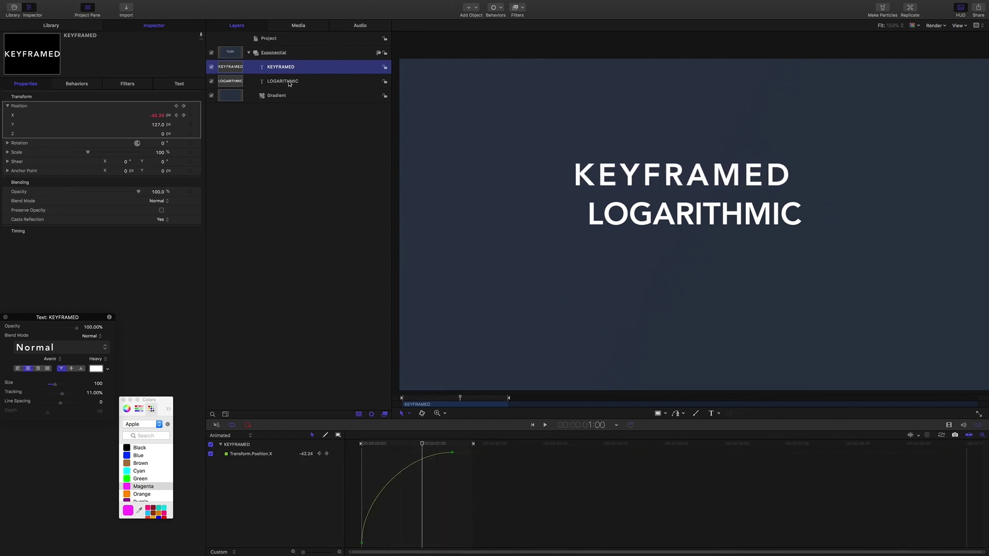
left_click(290, 82)
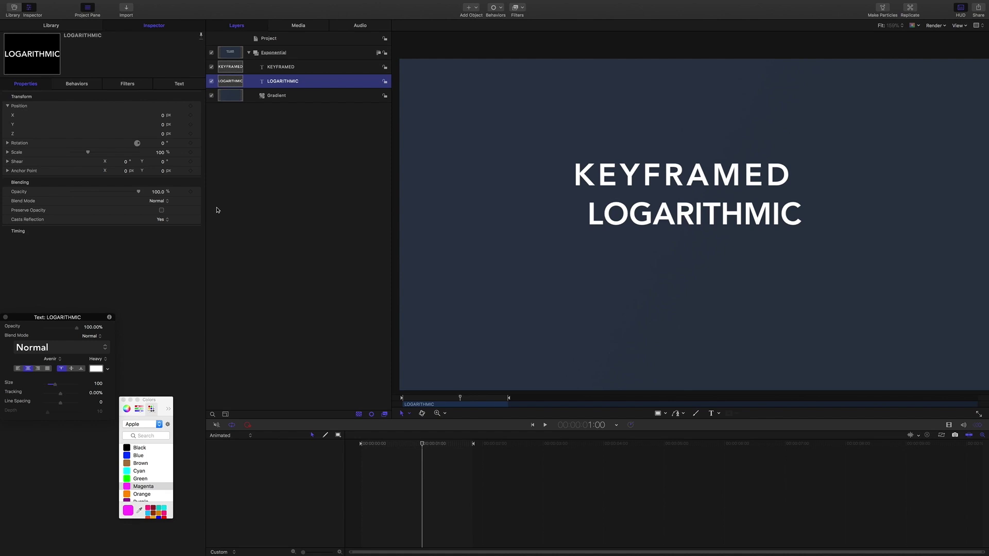
left_click(276, 70)
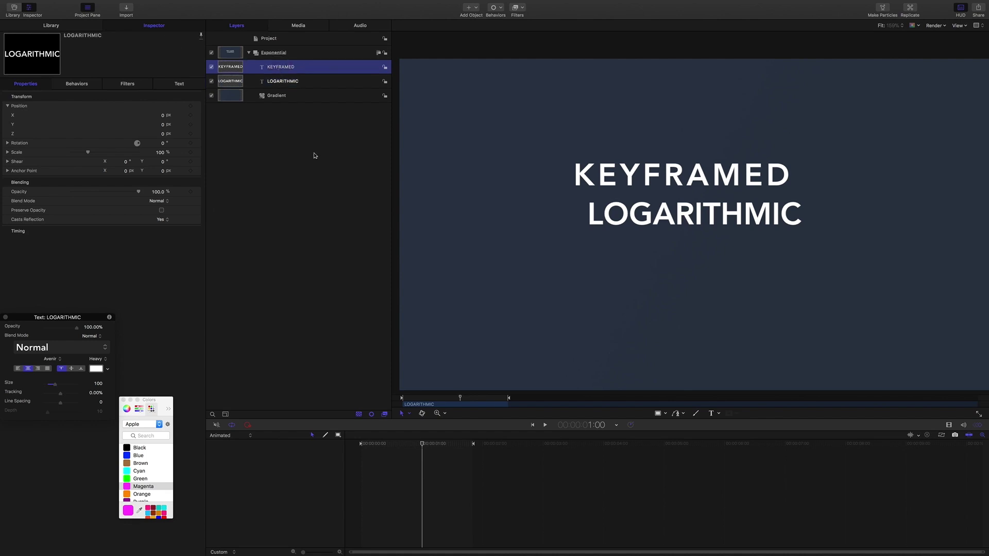
left_click(425, 446)
left_click_drag(425, 446, 453, 453)
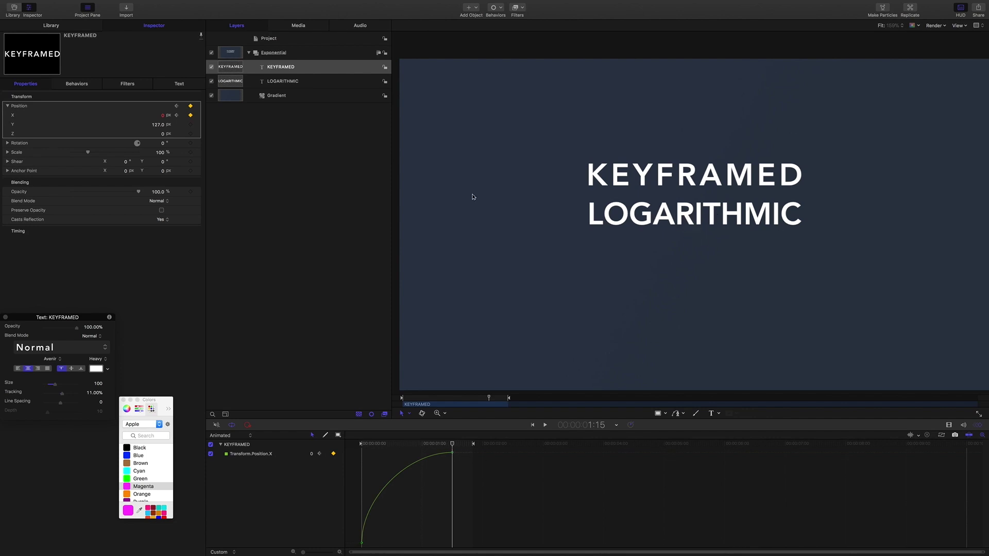
Add a Logarithmic parameter behavior to the X position of the LOGARITHMIC text.
left_click(289, 83)
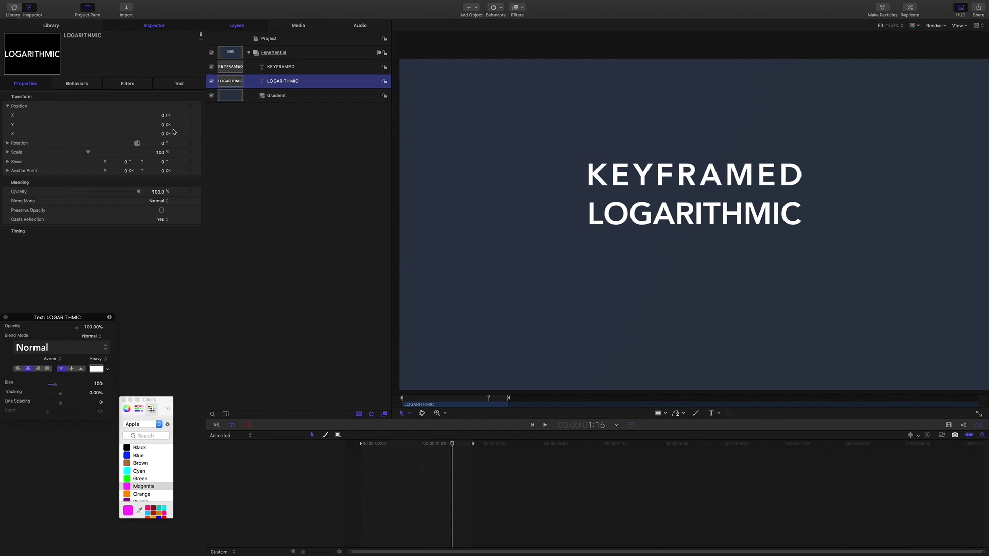
mouse_move(147, 124)
mouse_move(197, 118)
left_click(197, 117)
mouse_move(268, 188)
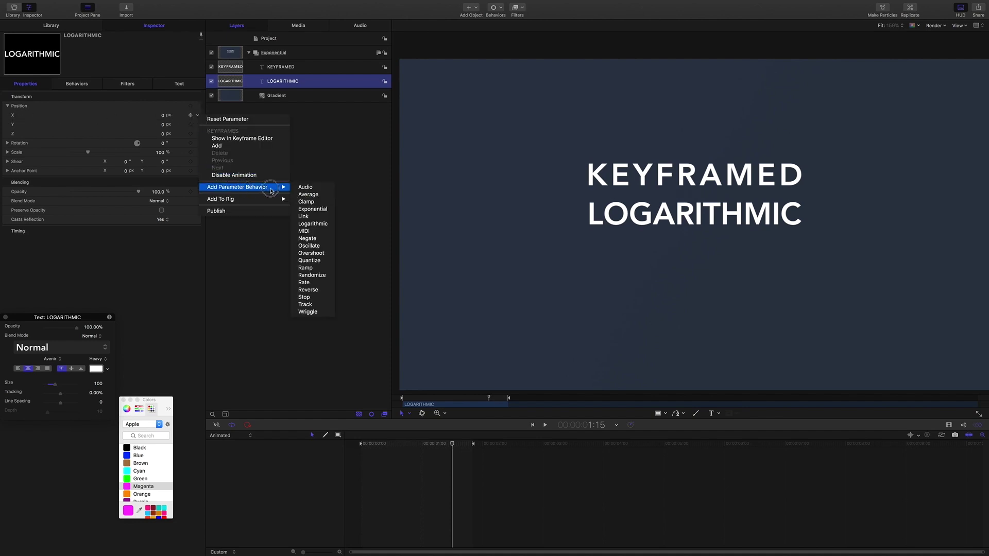
left_click(324, 224)
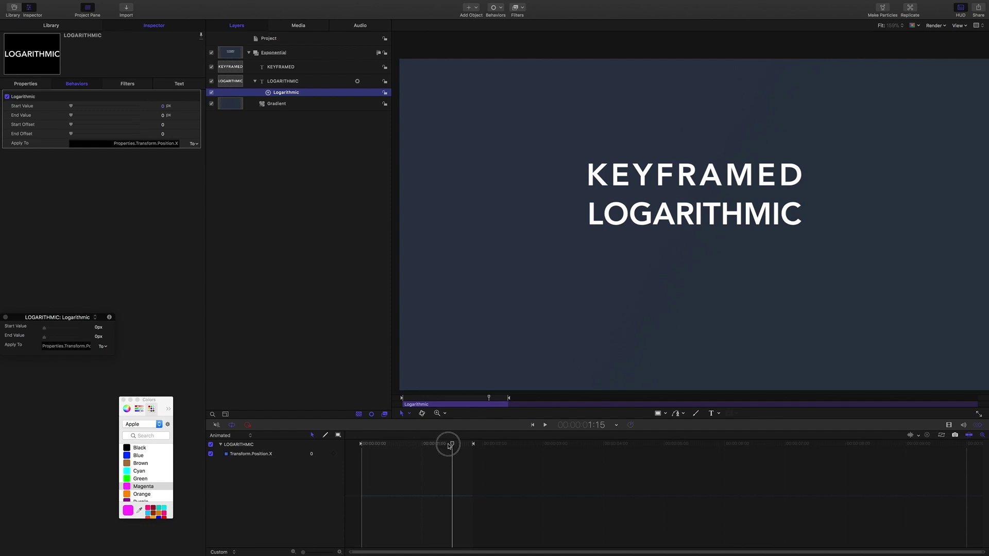
At the first frame, set the Logarithmic behavior's Start Value to -588.2 px and compare its curve with the KEYFRAMED text's curve.
left_click_drag(452, 444, 277, 427)
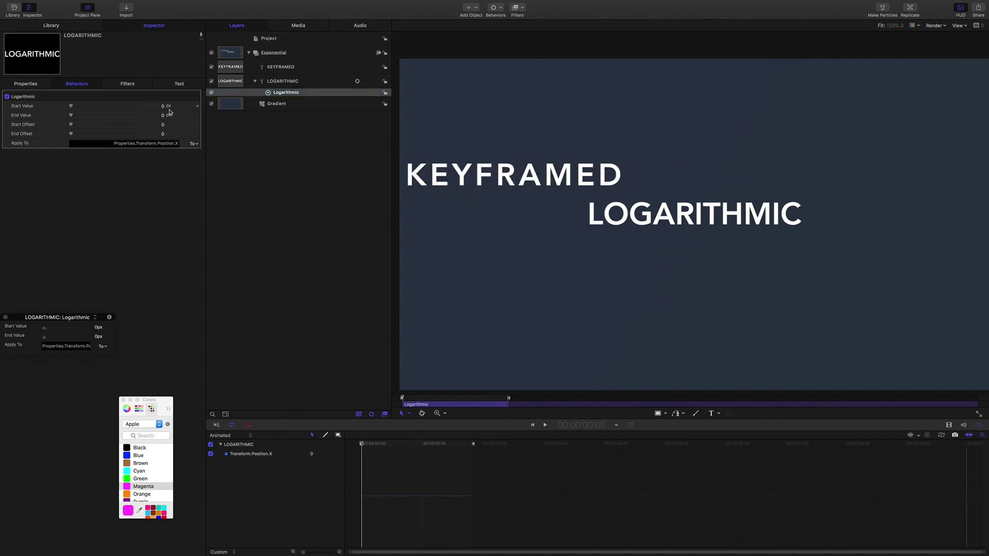
mouse_move(163, 108)
left_mouse_down()
mouse_move(145, 108)
mouse_move(175, 117)
left_mouse_up()
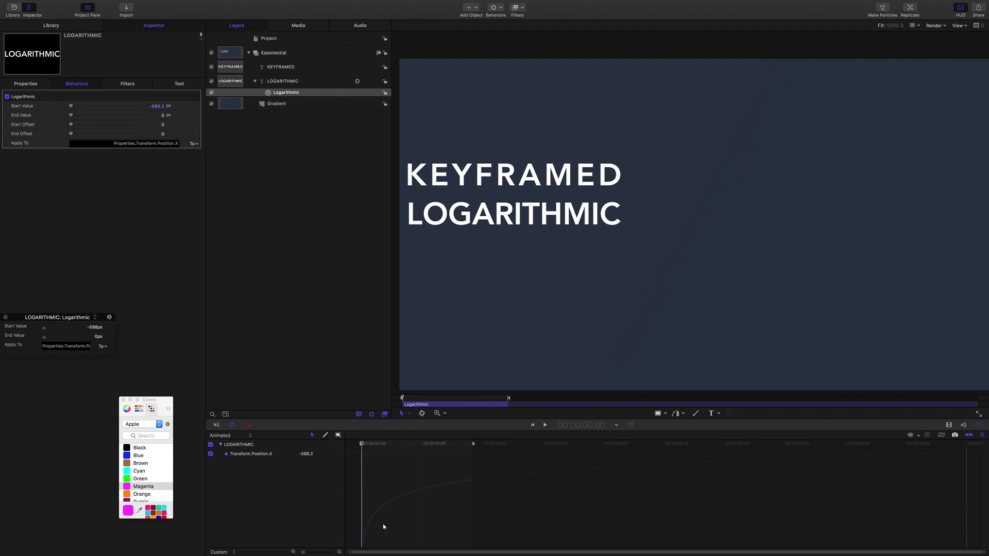
left_click(281, 67)
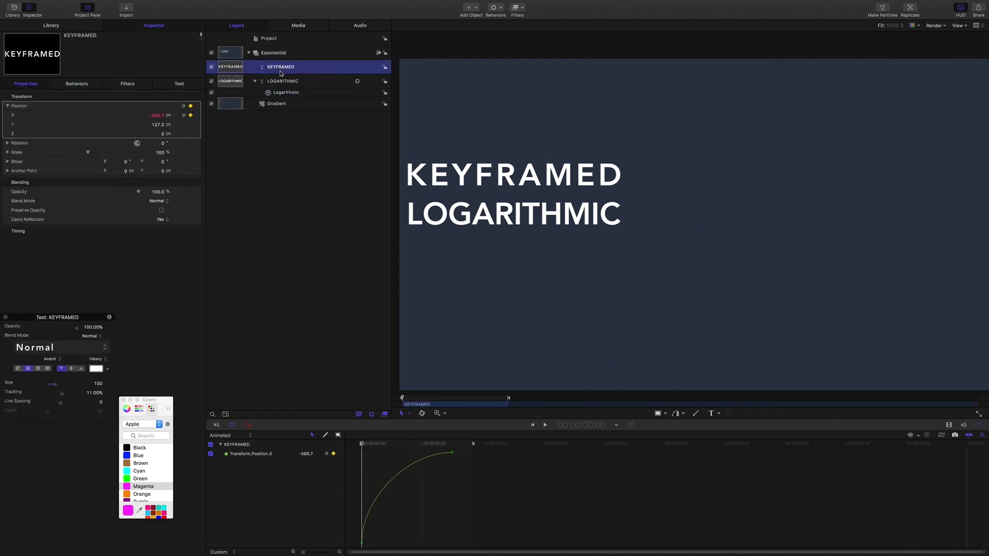
left_click(281, 81)
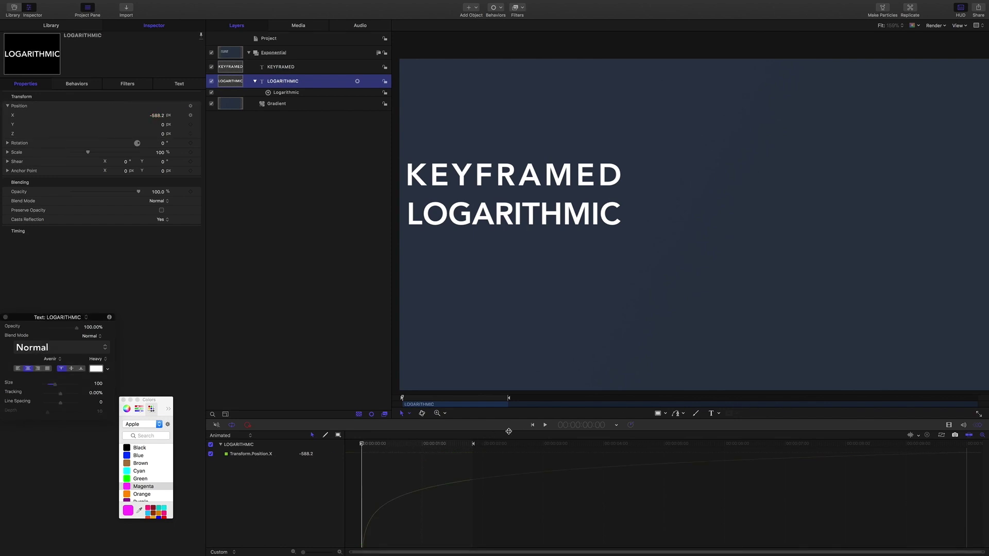
left_click(284, 93)
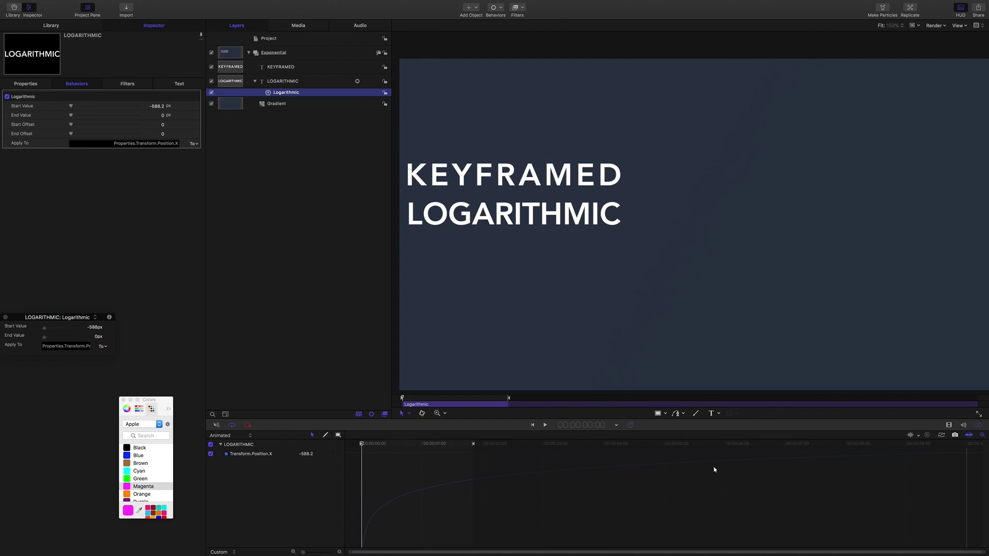
With the playhead at 1:15, set the Logarithmic behavior's End Offset to 254.
key("Right")
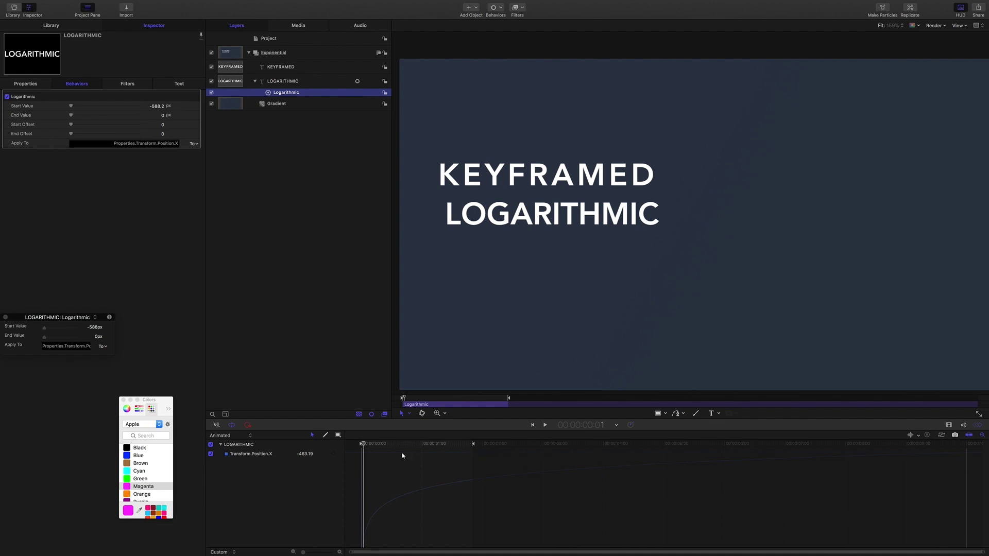
left_click_drag(363, 444, 454, 446)
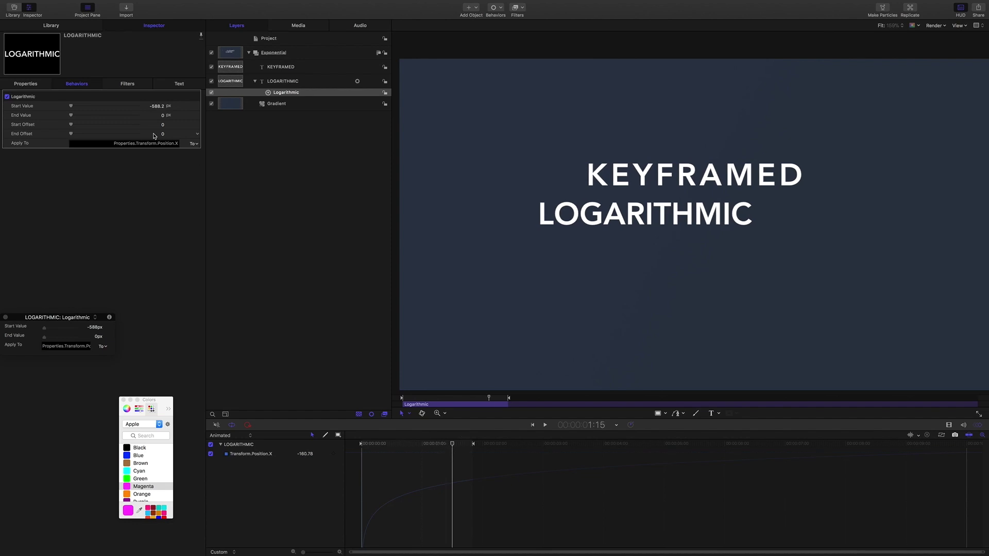
left_click_drag(160, 133, 260, 134)
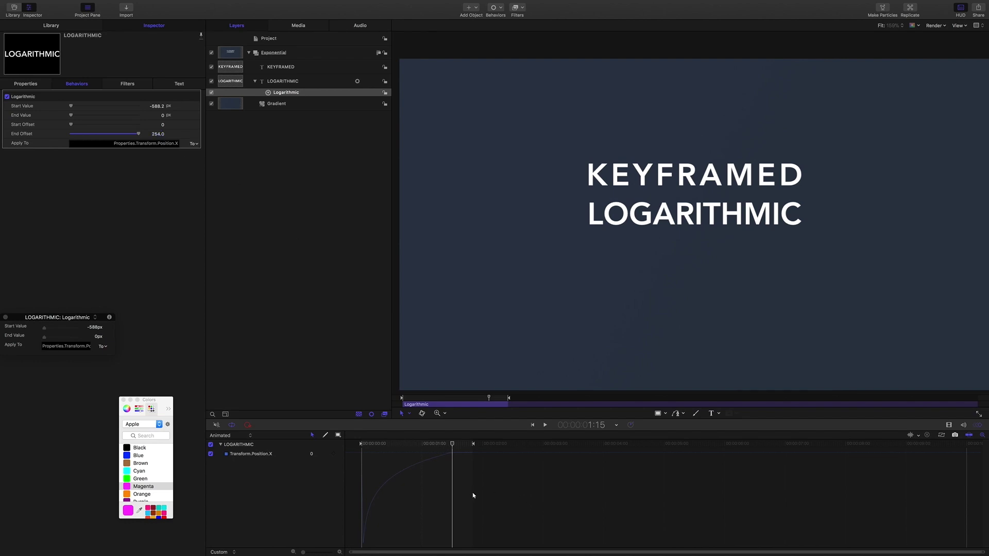
Play the animation from the start and compare the two texts' movement up to frame 1:15.
left_click(452, 445)
left_click_drag(452, 445, 345, 445)
key("space")
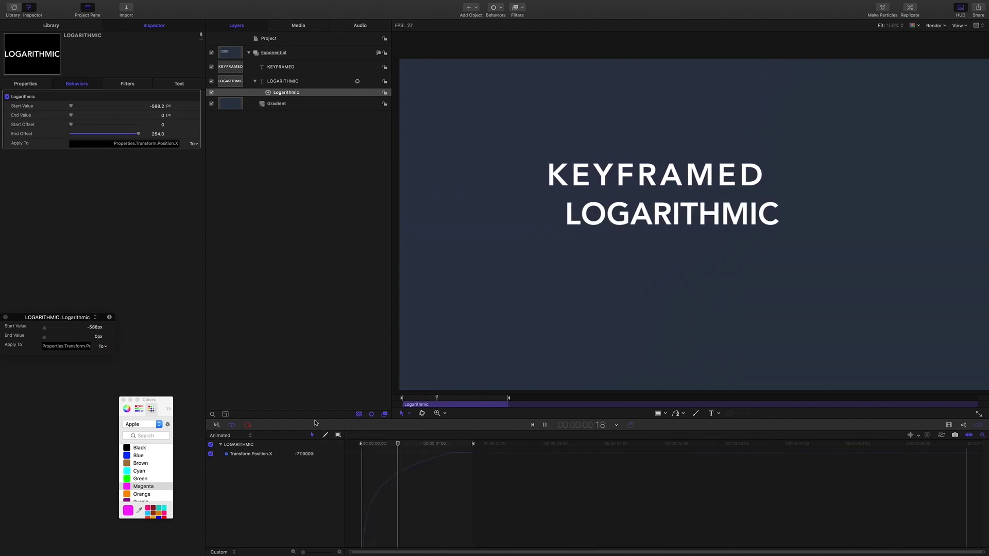
left_click_drag(464, 442, 301, 444)
key("space")
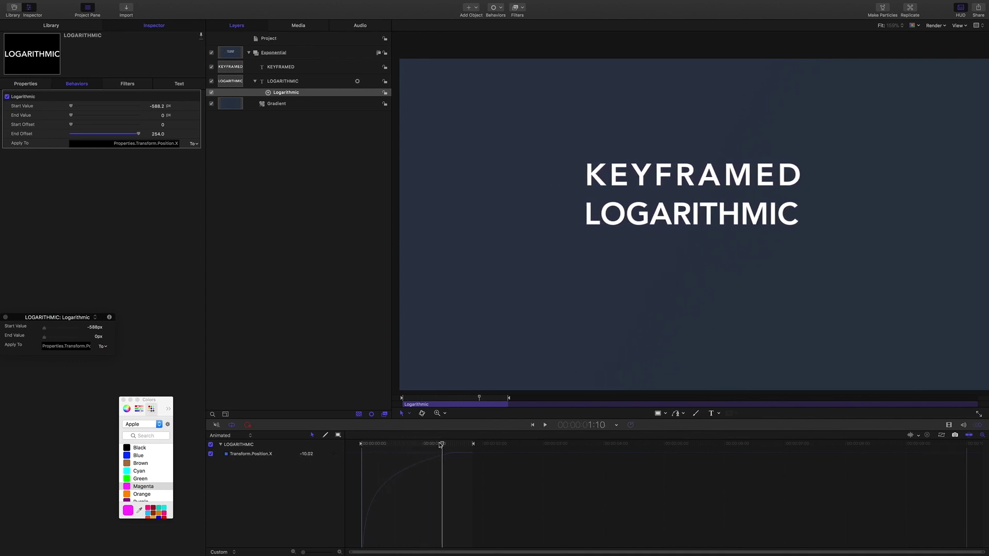
left_click_drag(441, 445, 452, 447)
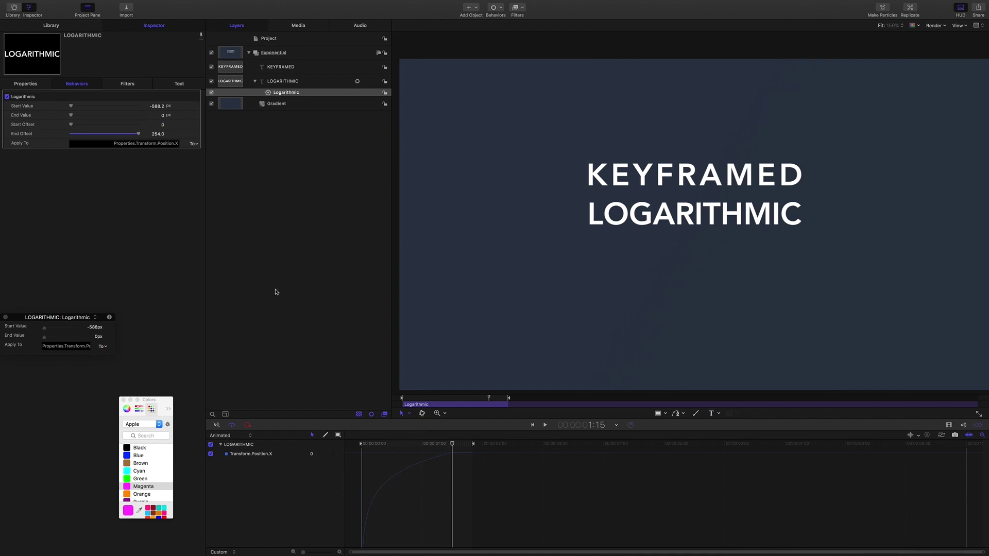
Set the Logarithmic behavior's Start Offset to -0.8 and, at the first frame, its Start Value to -1025.4 px.
left_click(163, 126)
left_click_drag(164, 127, 167, 127)
left_click_drag(450, 444, 289, 434)
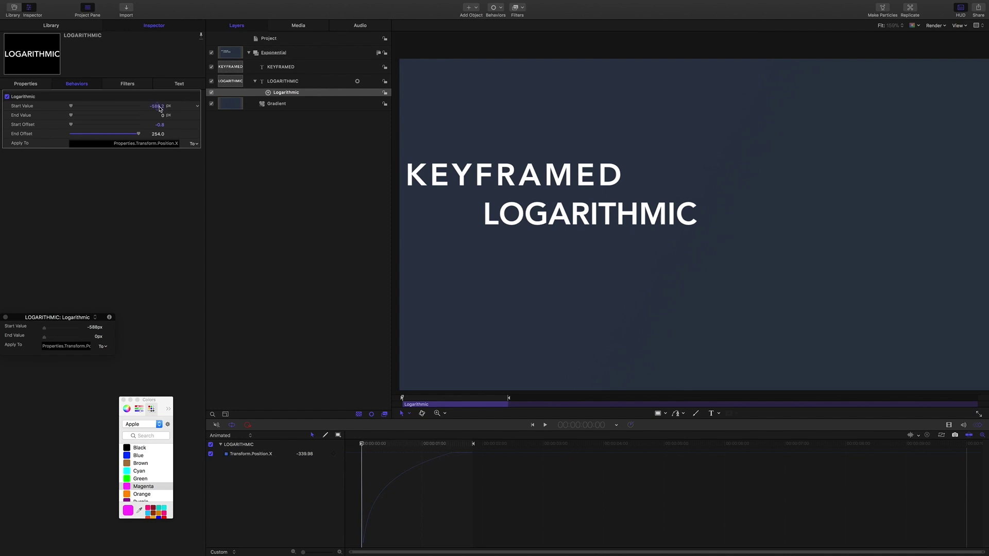
left_click_drag(158, 106, 158, 107)
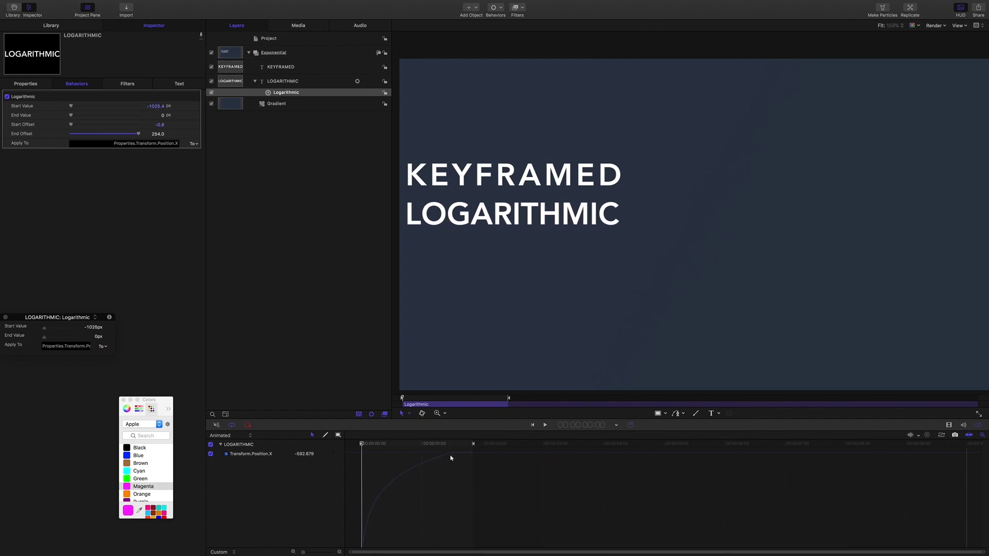
Scrub and play the animation to compare the movement of the KEYFRAMED and LOGARITHMIC texts.
left_click_drag(361, 446, 442, 445)
key("space")
key("space")
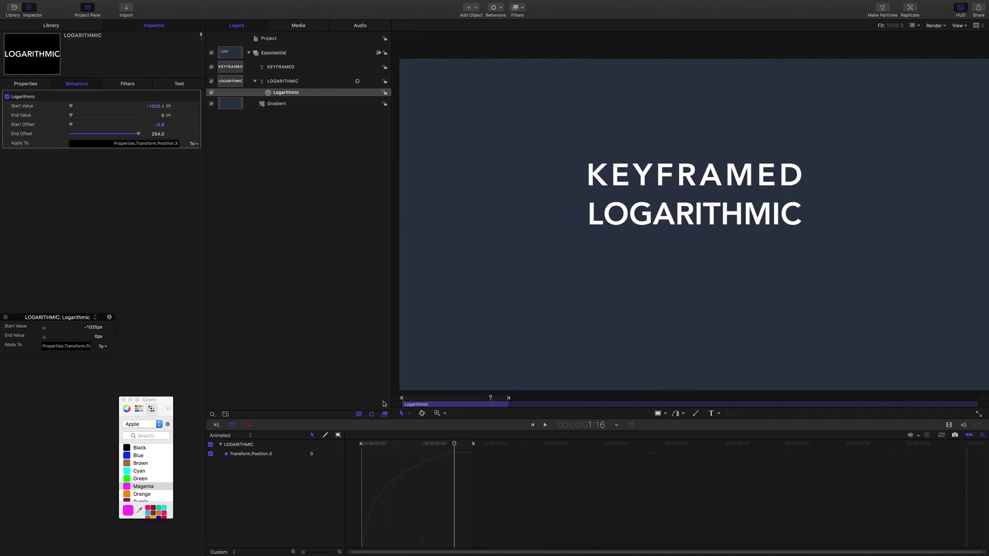
key("space")
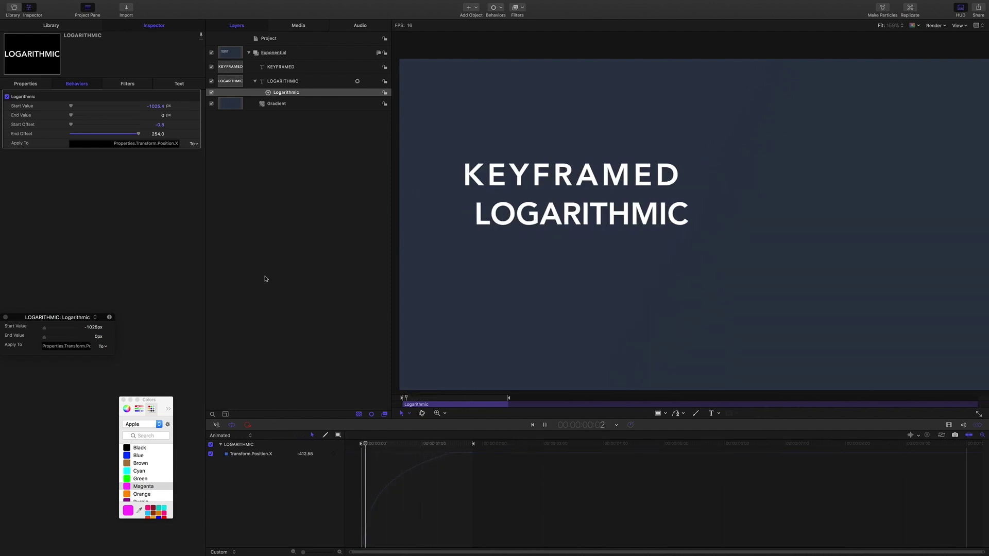
key("space")
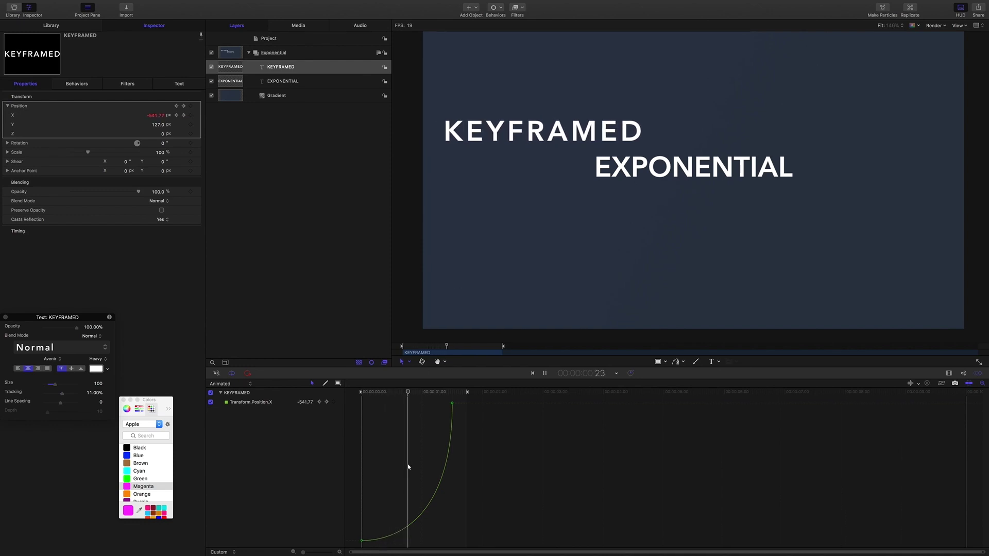
With the playhead at 1:15 and overlays shown, add an Exponential parameter behavior to the X position of the EXPONENTIAL text.
left_click_drag(436, 392, 453, 393)
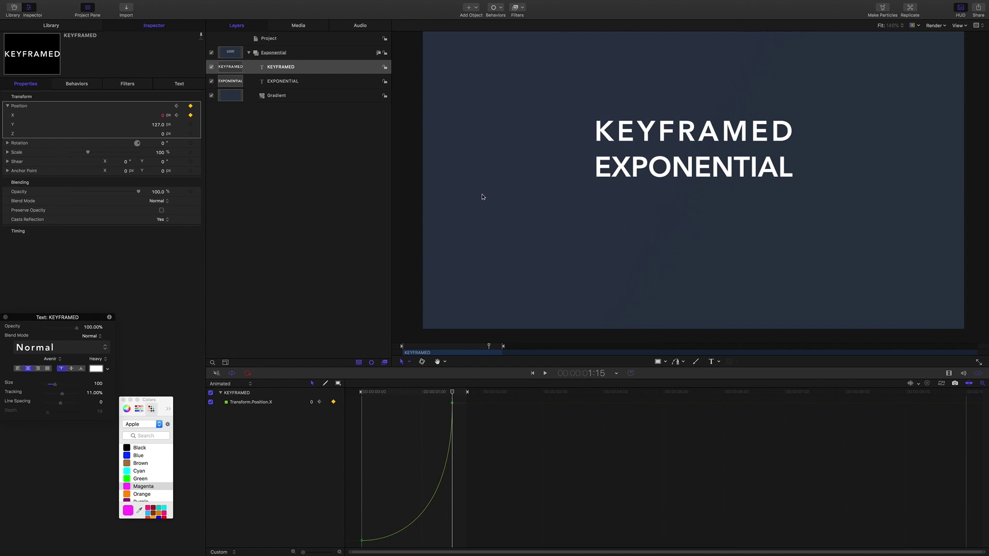
left_click(286, 83)
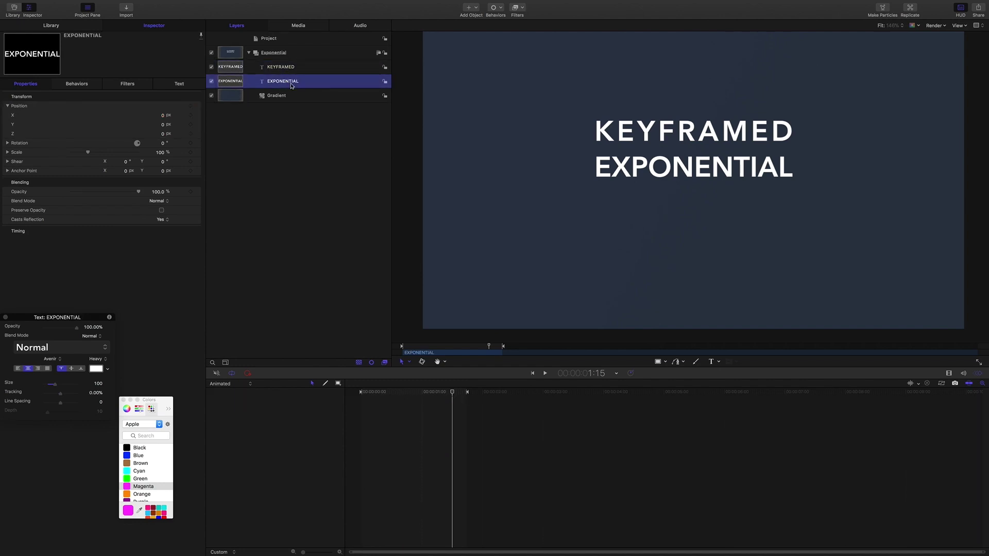
key("super+slash")
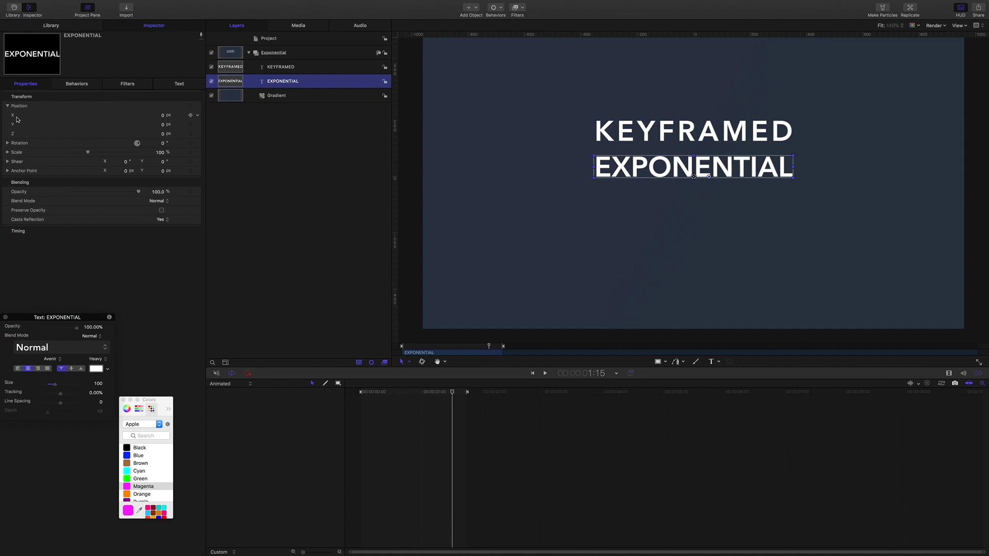
left_click(197, 116)
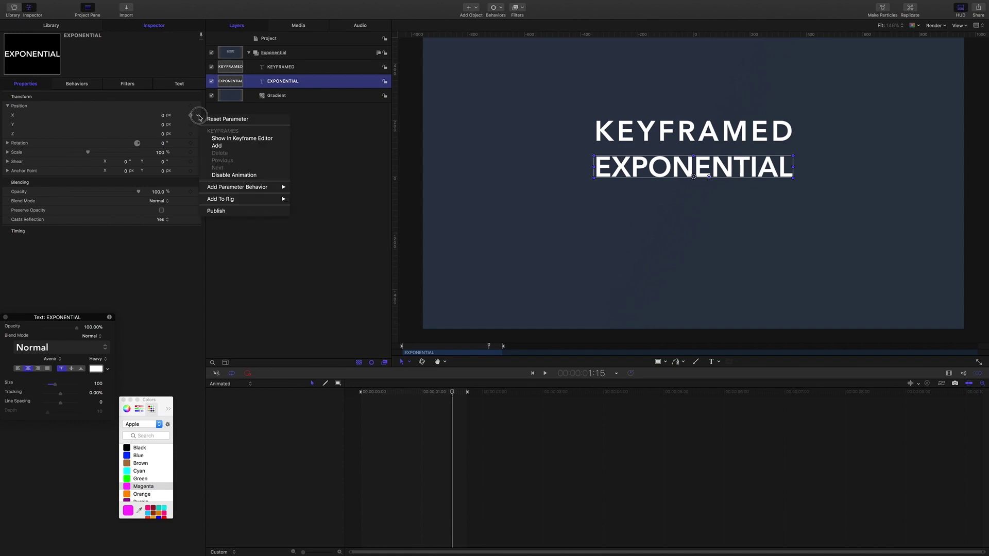
mouse_move(258, 187)
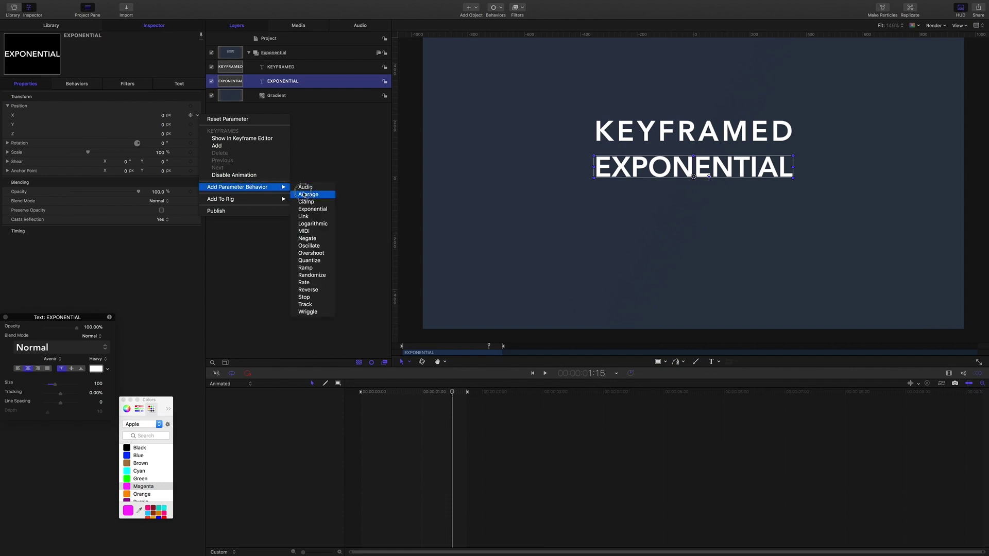
left_click(326, 209)
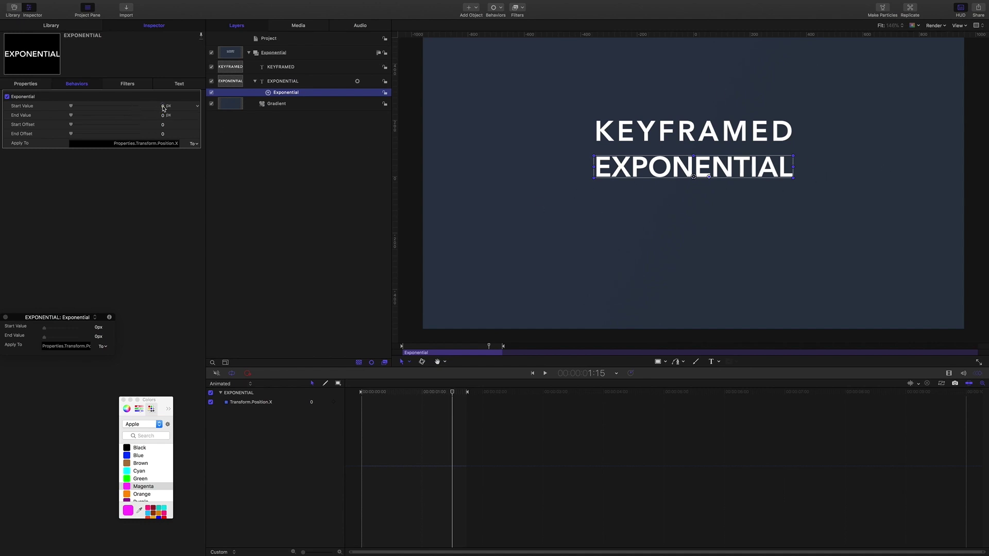
Set the Exponential behavior's Start Value to -595.6 px and, with the playhead at 1:15, its End Offset to 254.9.
mouse_move(163, 107)
left_mouse_down()
mouse_move(86, 107)
mouse_move(162, 106)
left_mouse_up()
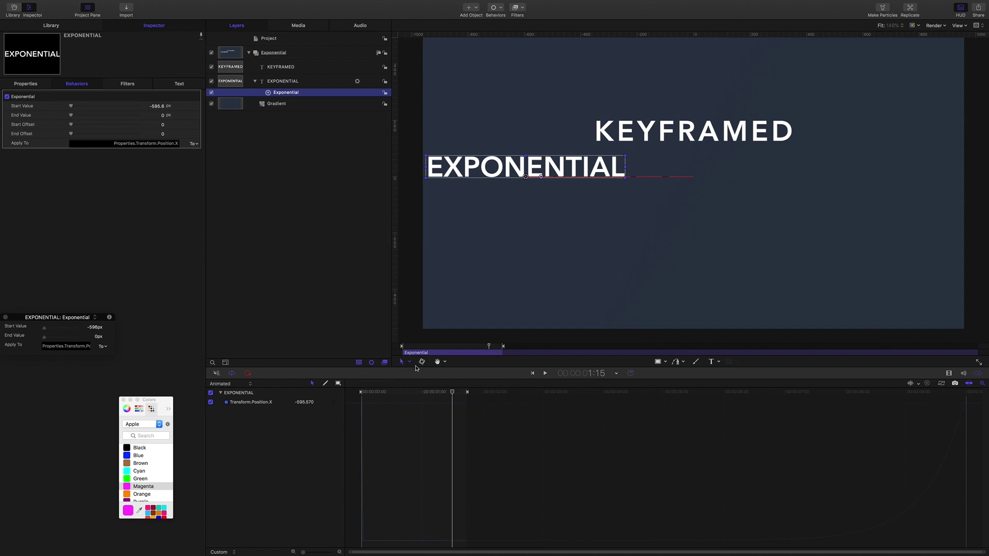
left_click_drag(453, 393, 350, 387)
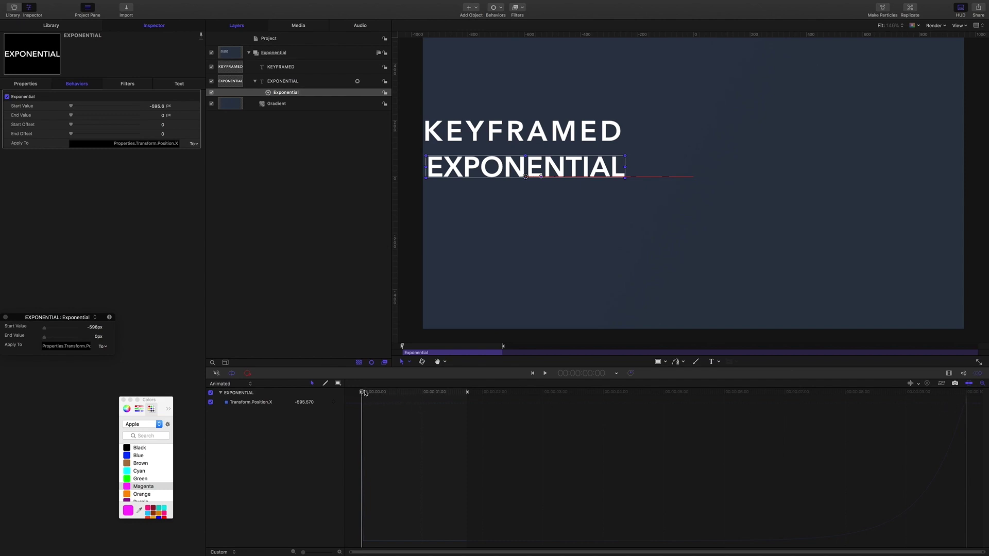
left_click_drag(365, 393, 453, 399)
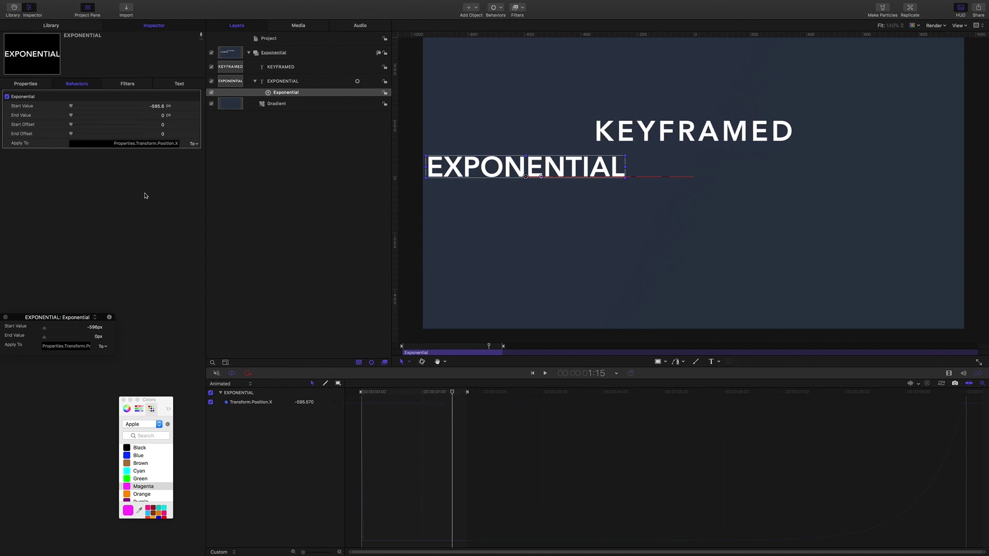
left_click_drag(163, 134, 159, 134)
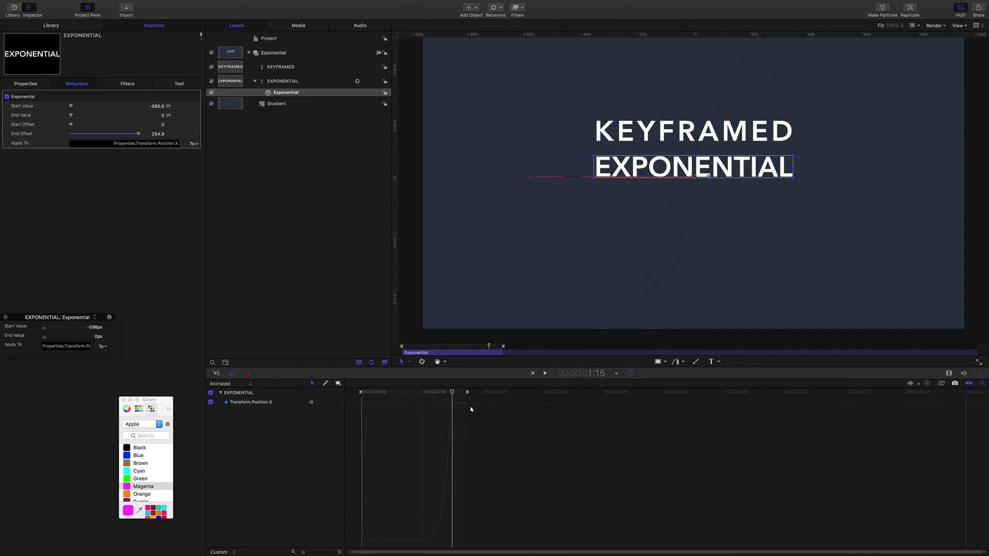
left_click_drag(456, 394, 431, 406)
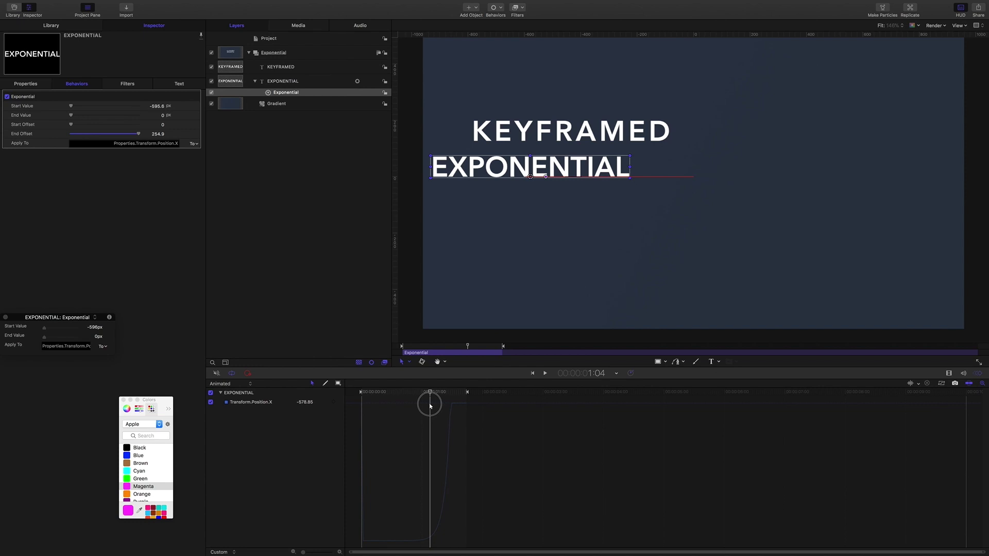
left_click_drag(430, 406, 460, 415)
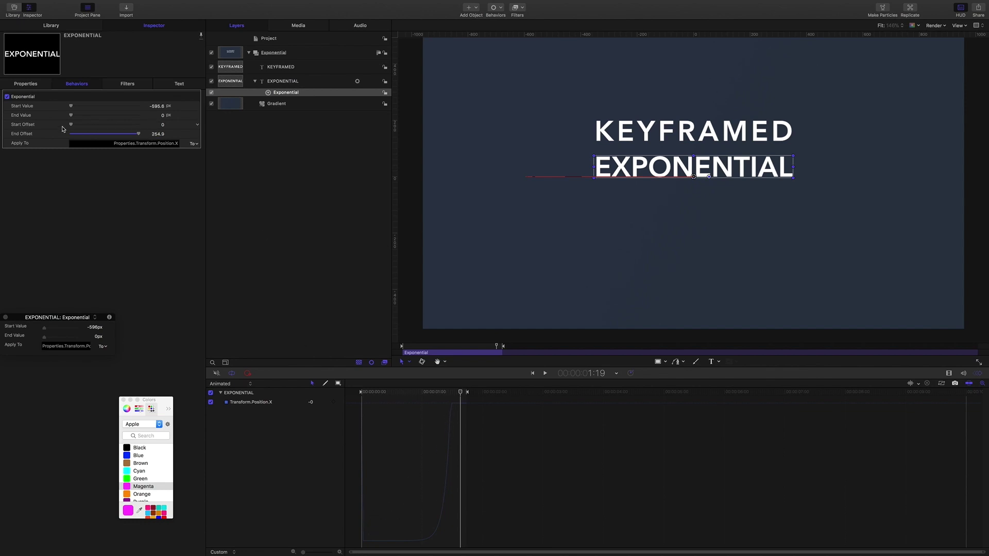
Set the Exponential behavior's Start Offset to -130.0 and, at the first frame, its Start Value to -613 px, and preview the movement.
left_click_drag(162, 125, 162, 124)
left_click_drag(460, 392, 326, 391)
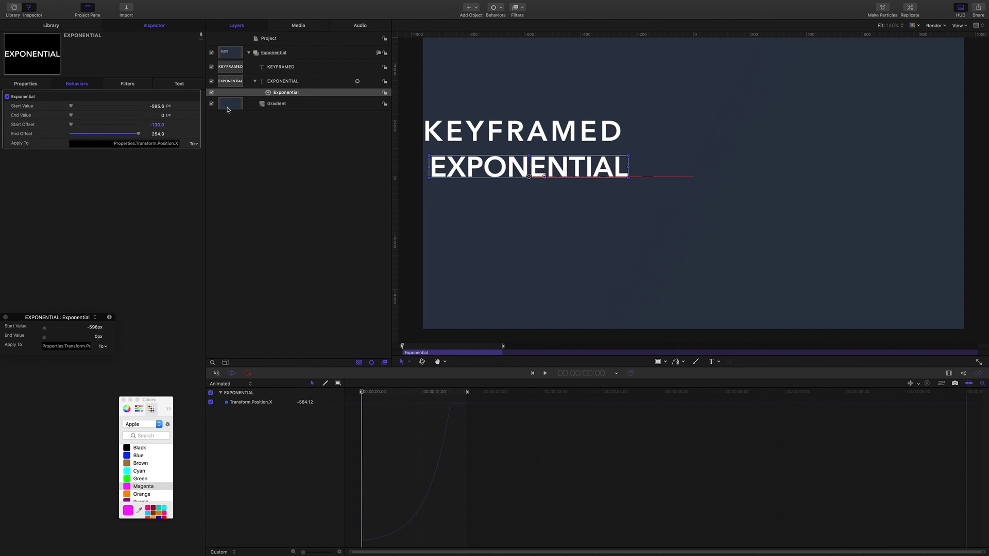
left_click(158, 108)
left_click_drag(157, 108, 156, 107)
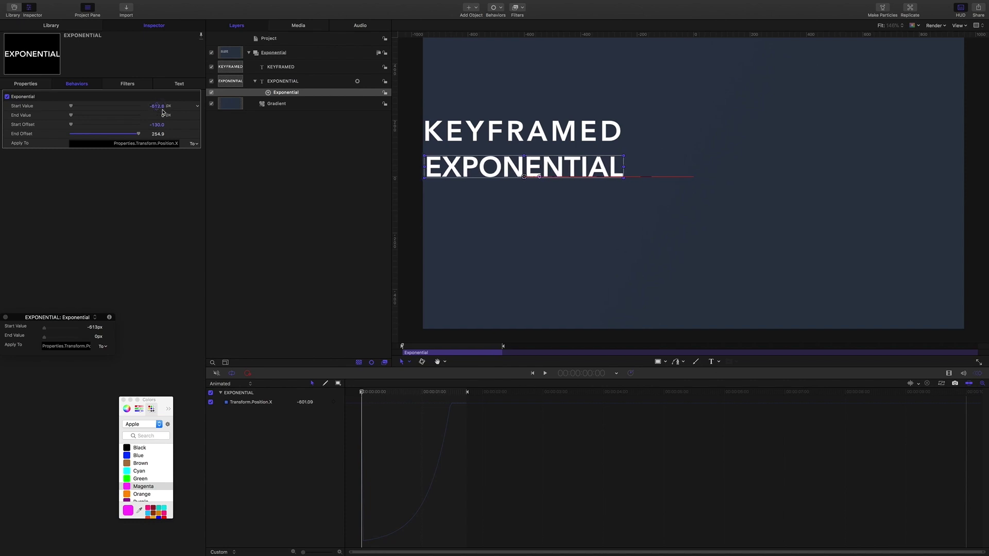
key("space")
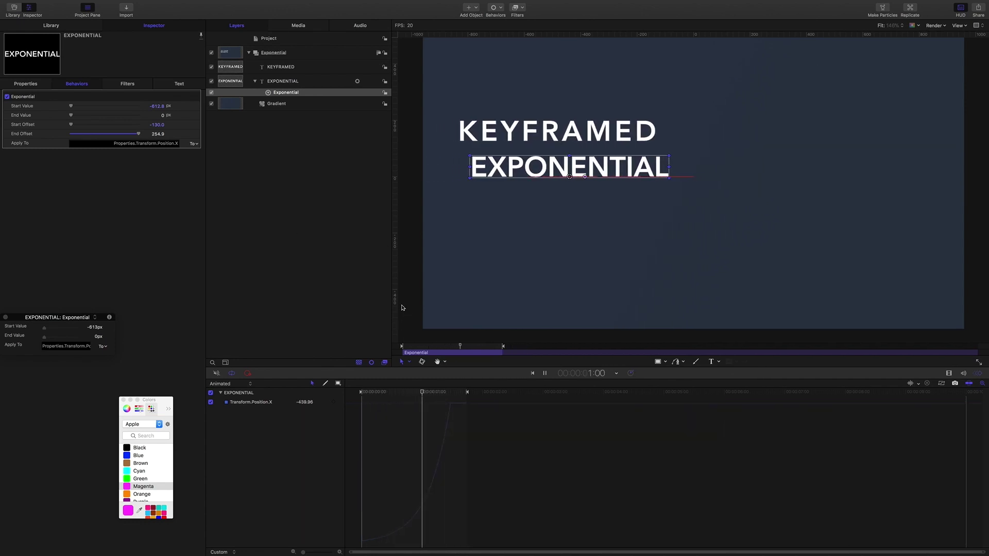
key("space")
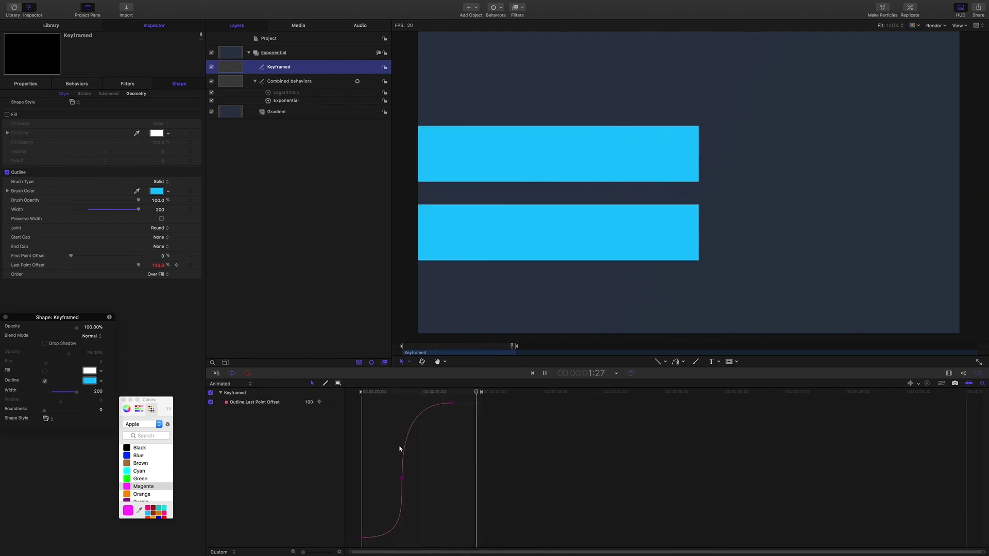
Compare the Last Point Offset curves of the Keyframed and Combined behaviors shapes during playback.
left_click(297, 83)
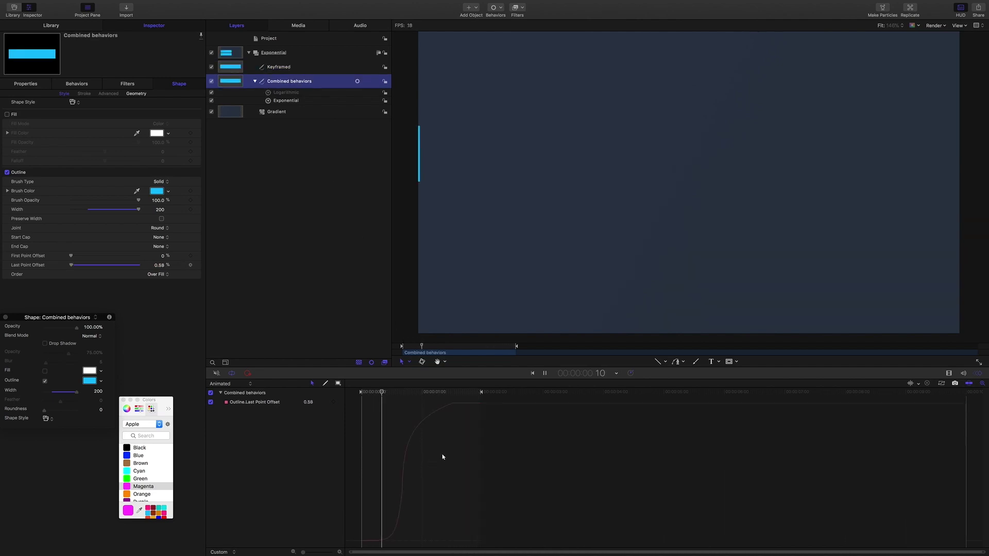
left_click(281, 69)
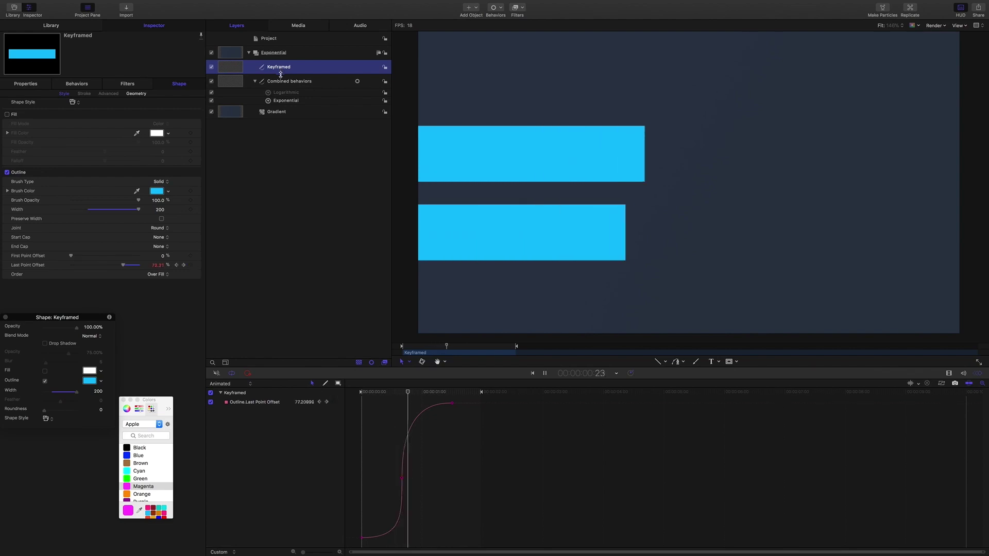
left_click(283, 81)
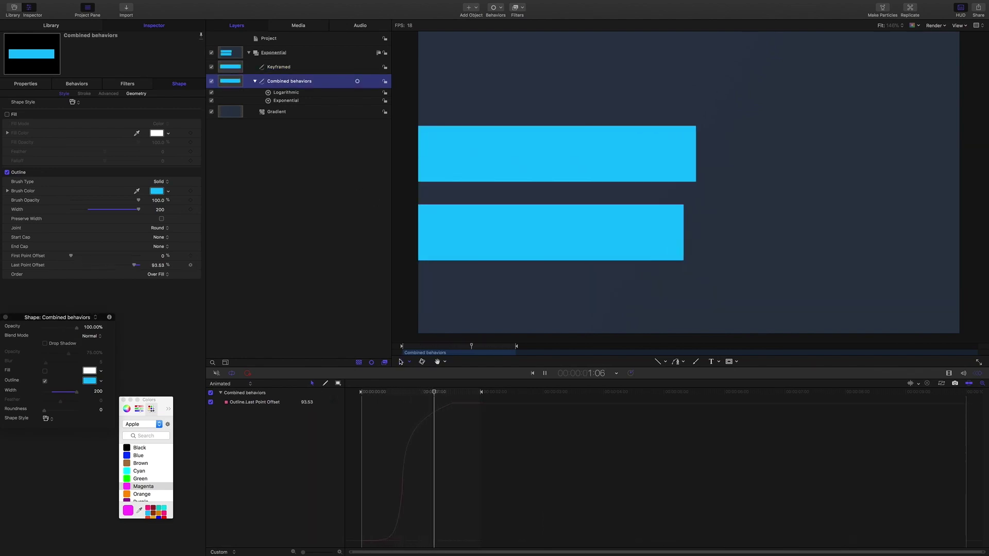
key("space")
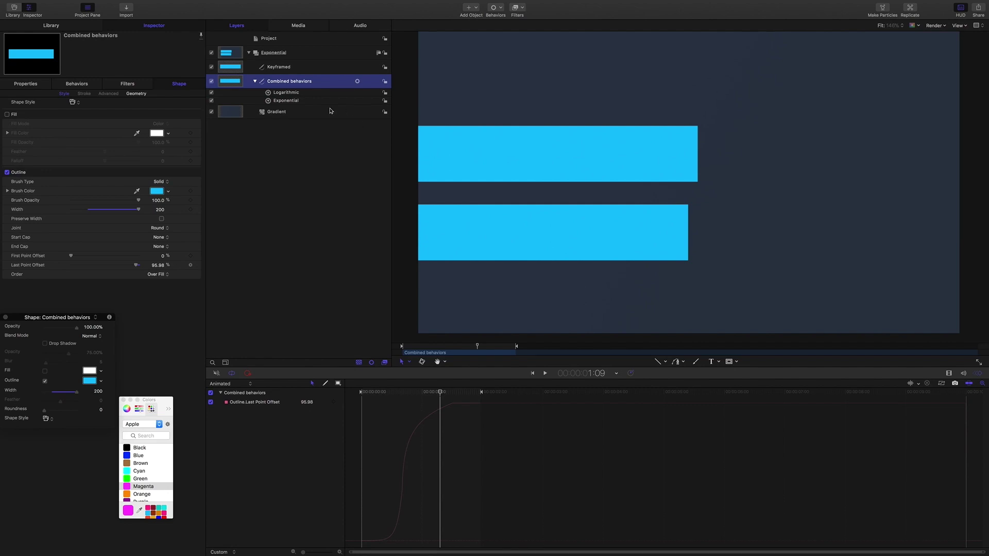
Examine the Combined behaviors shape's curve around frame 20 and the settings of its Logarithmic and Exponential behaviors.
left_click_drag(439, 393, 402, 390)
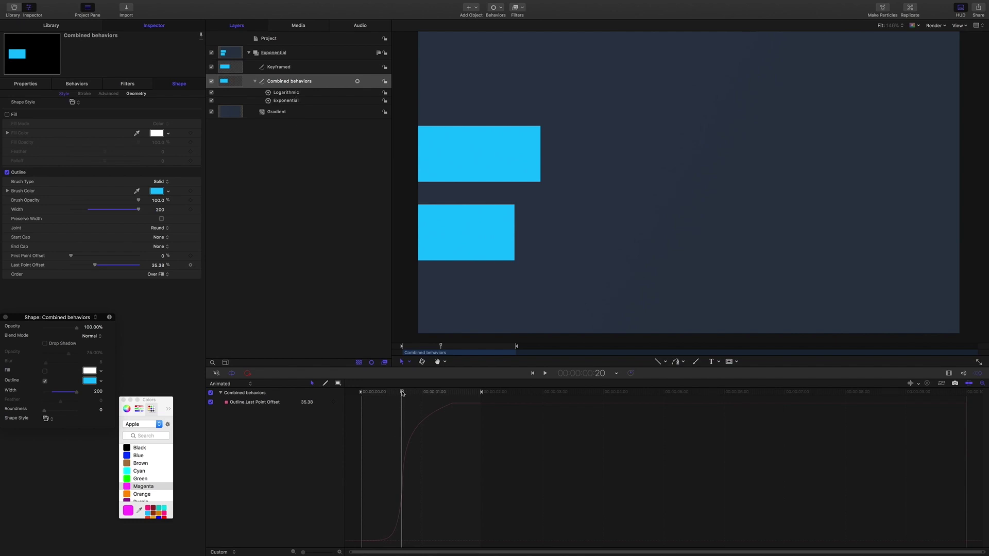
mouse_move(402, 393)
left_mouse_down()
mouse_move(437, 396)
mouse_move(406, 400)
left_mouse_up()
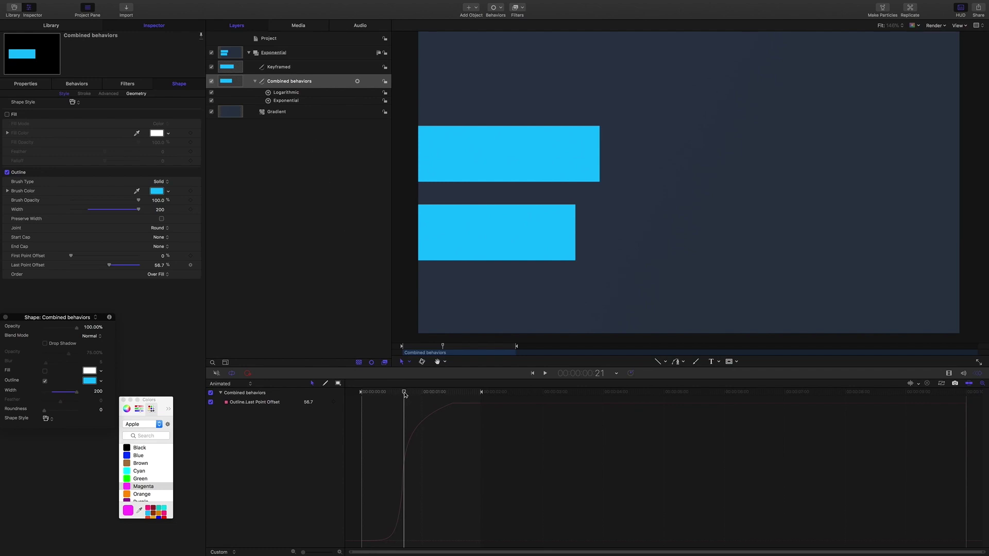
left_click_drag(404, 395, 403, 394)
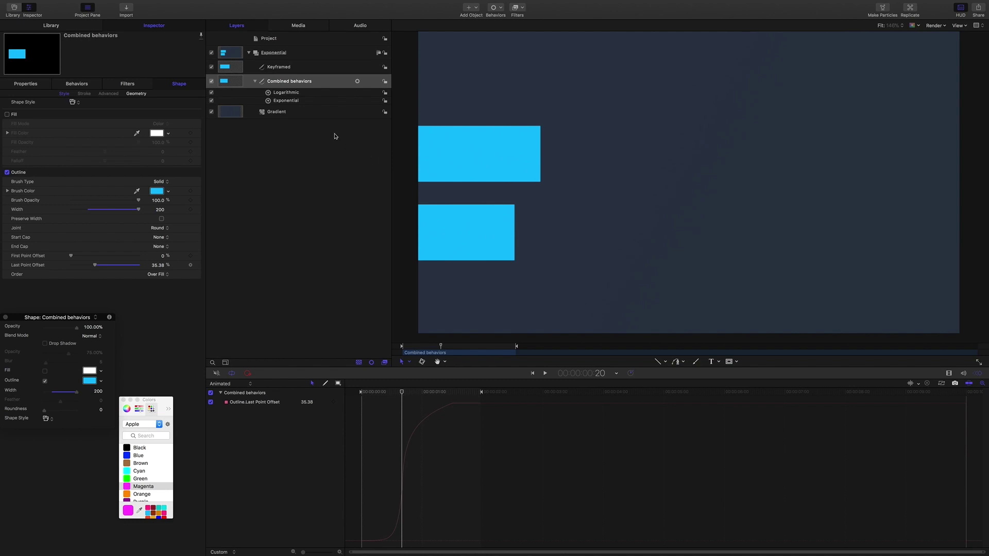
left_click(297, 93)
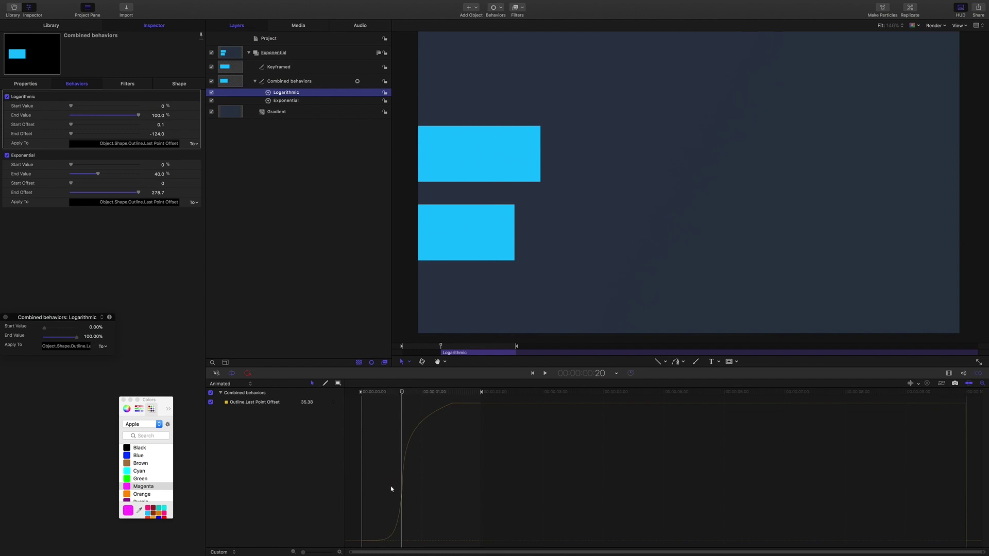
left_click_drag(405, 393, 464, 408)
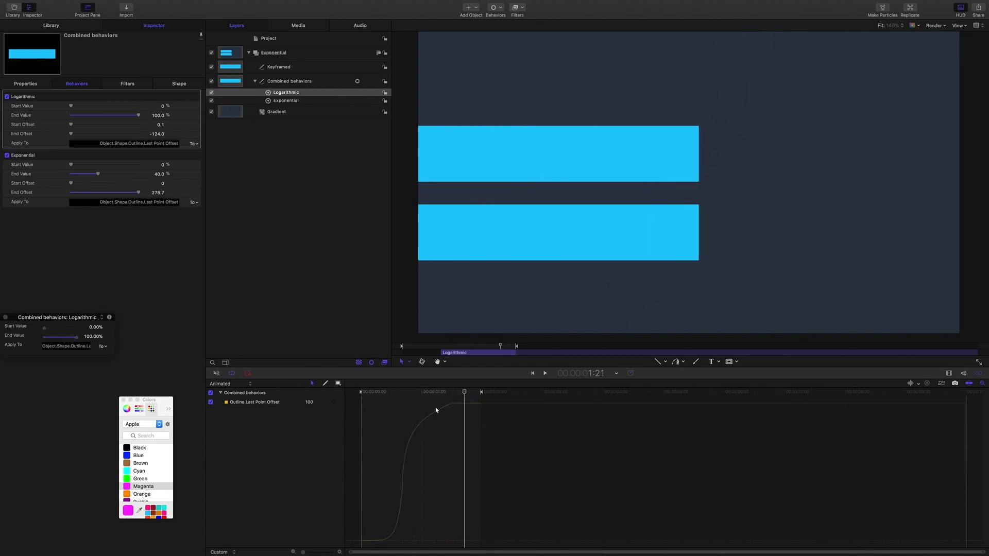
left_click_drag(464, 393, 466, 393)
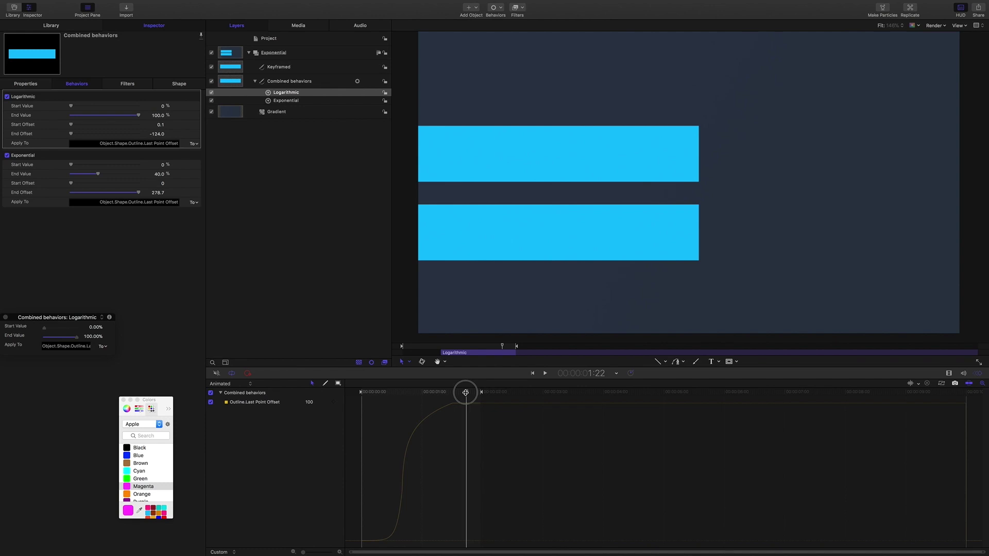
Select the Keyframed shape and scrub through its Last Point Offset curve.
left_click(280, 70)
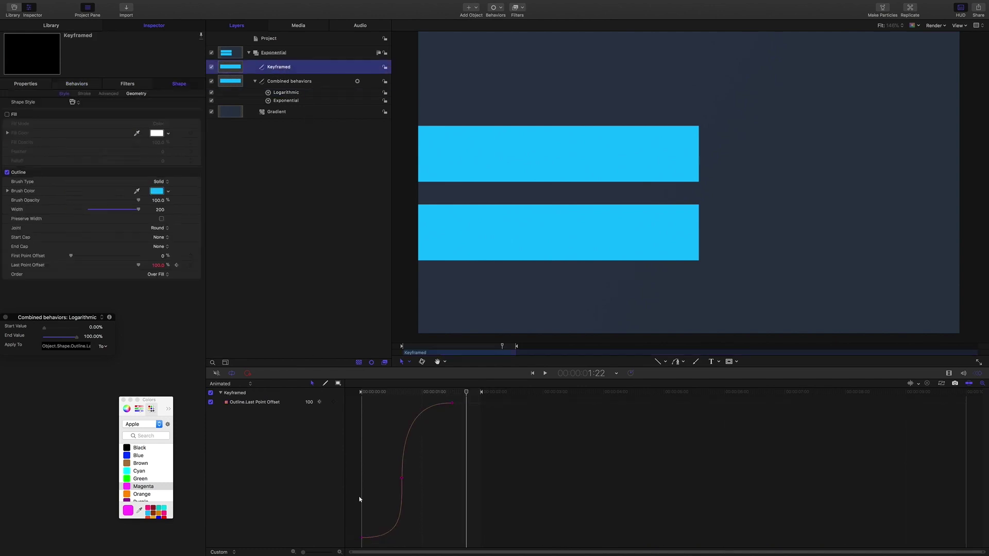
left_click_drag(468, 394, 417, 395)
key("space")
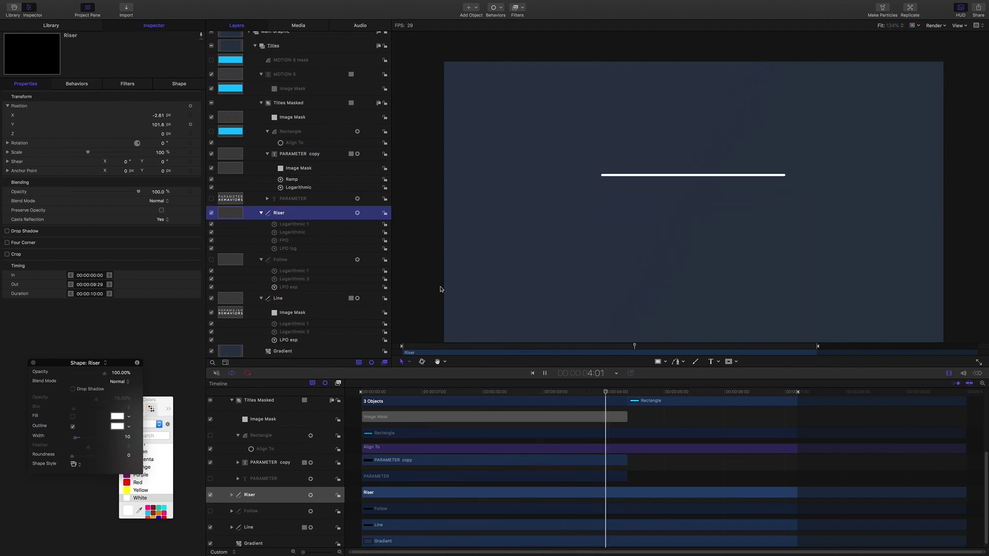
Look through the layers, masks and behaviors of the Main Graphic group while the title animation plays.
scroll(291, 50, "up", 1)
scroll(291, 50, "up", 1)
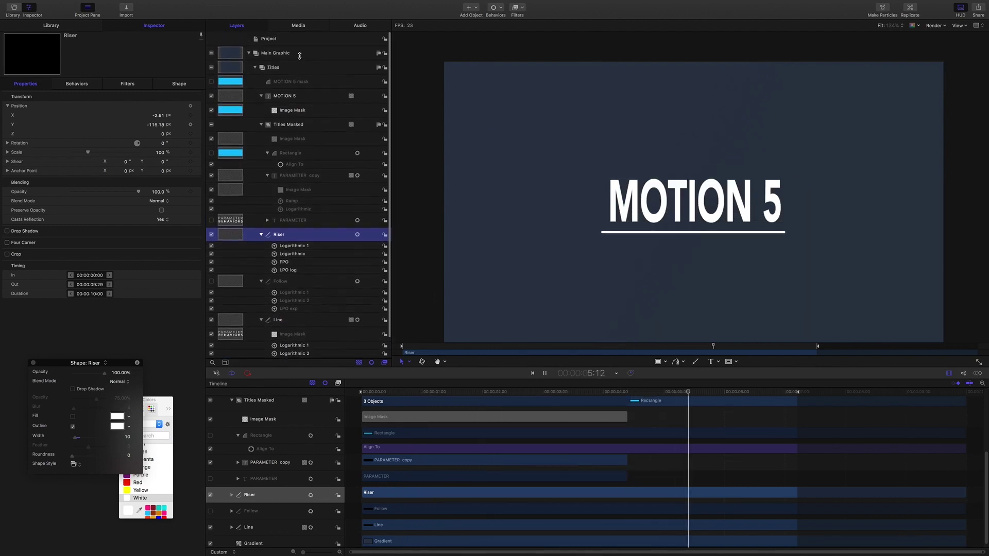
scroll(309, 78, "down", 1)
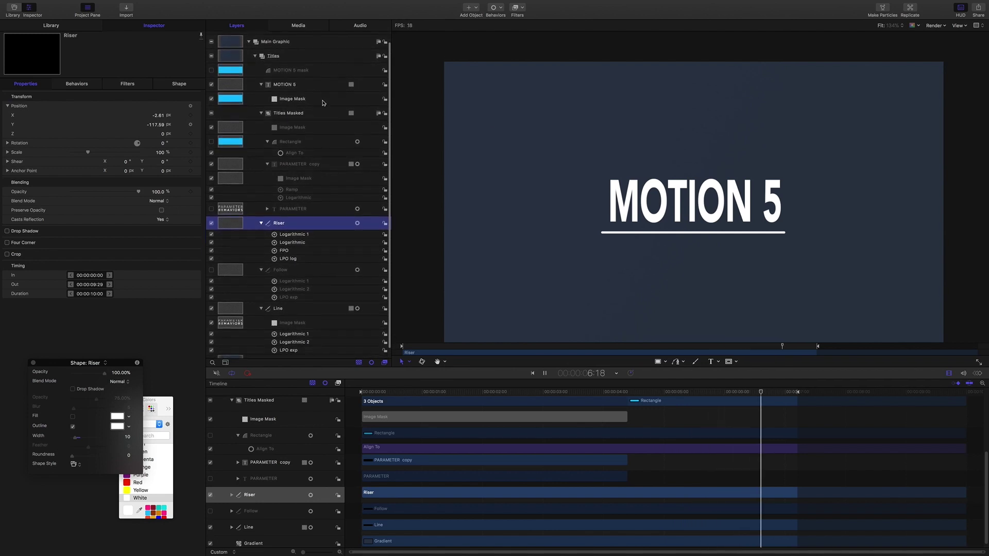
scroll(332, 144, "down", 1)
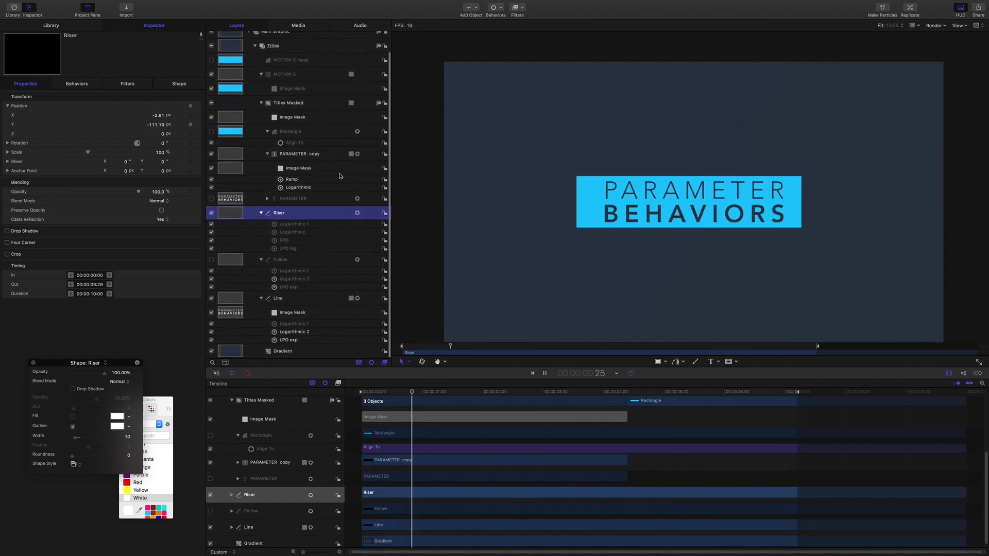